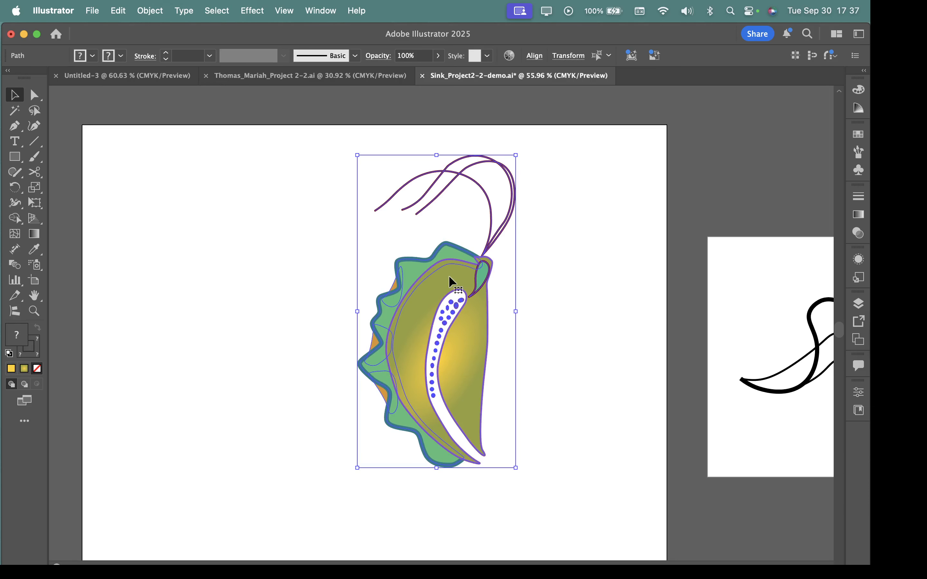
- Try moving the gradient-filled body shape away from the rest of the wing, and undo the move
left_click(523, 410)
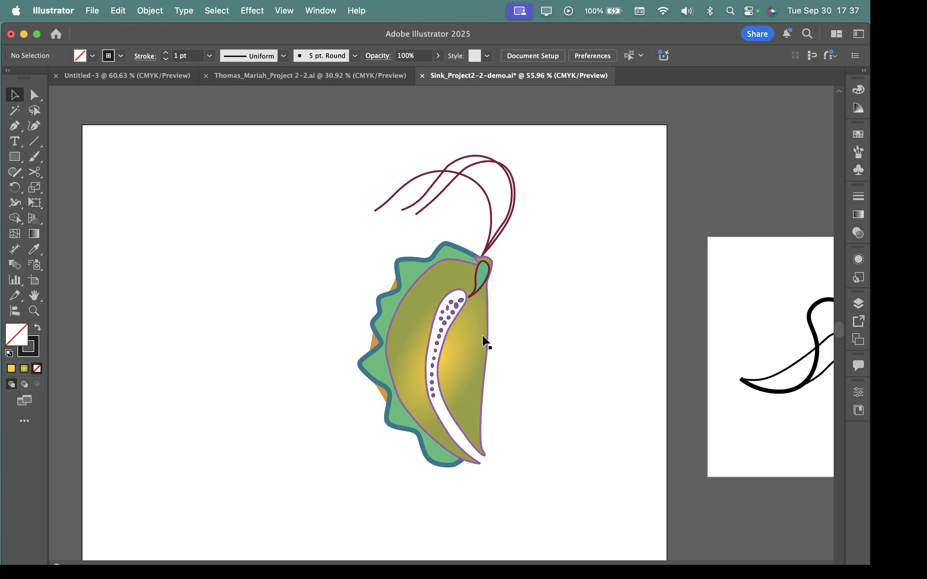
left_click_drag(483, 336, 554, 391)
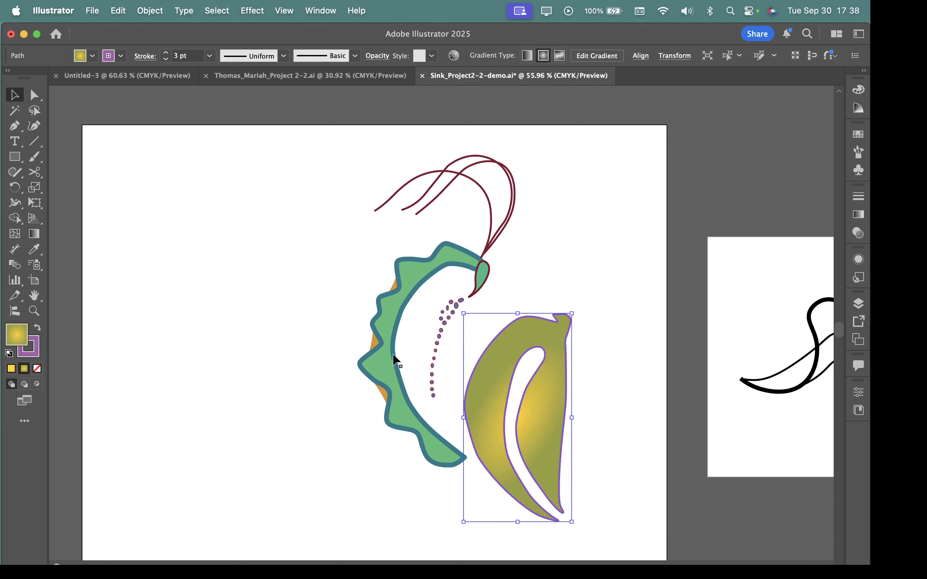
key("super+z")
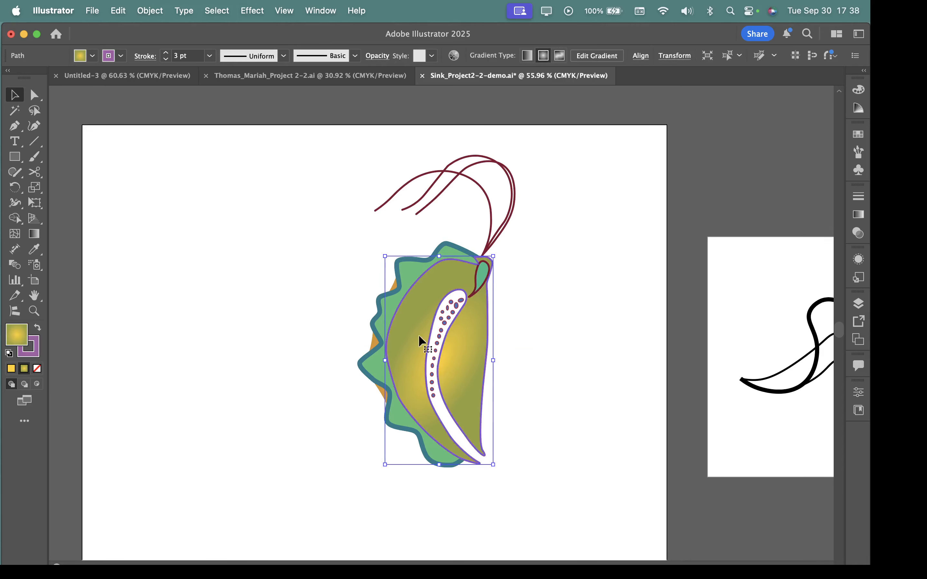
left_click(517, 333)
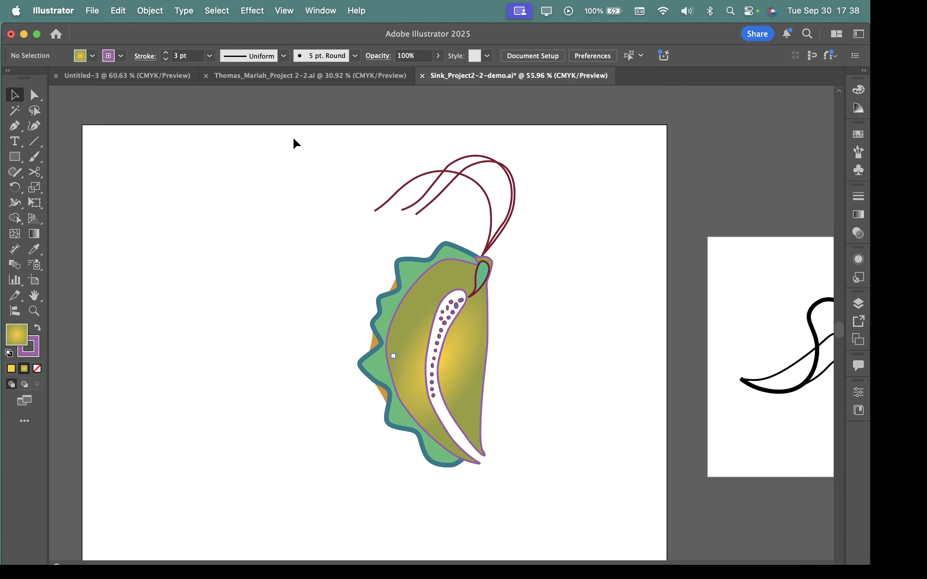
- Try grouping all the wing artwork and moving it as one object, and undo the move and the grouping
left_click_drag(292, 133, 544, 475)
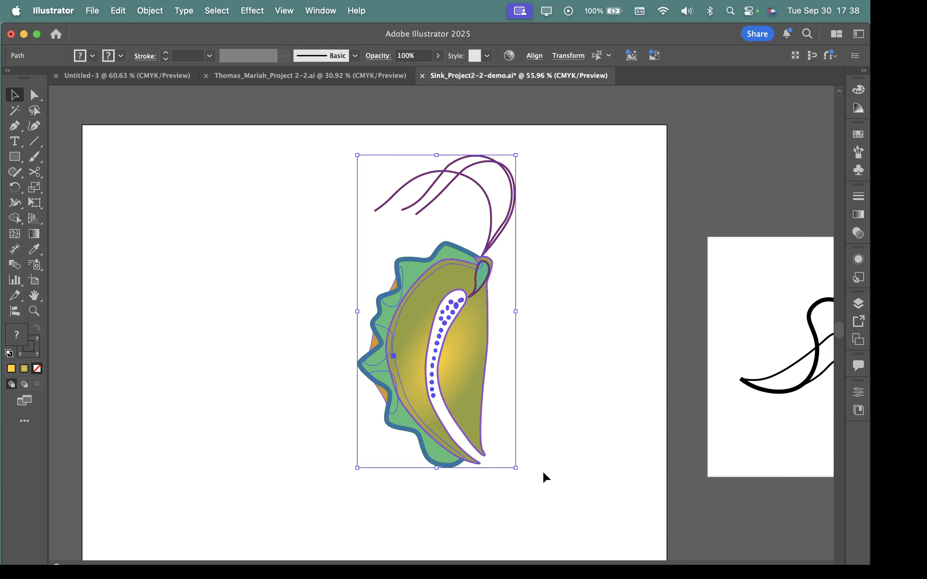
right_click(449, 339)
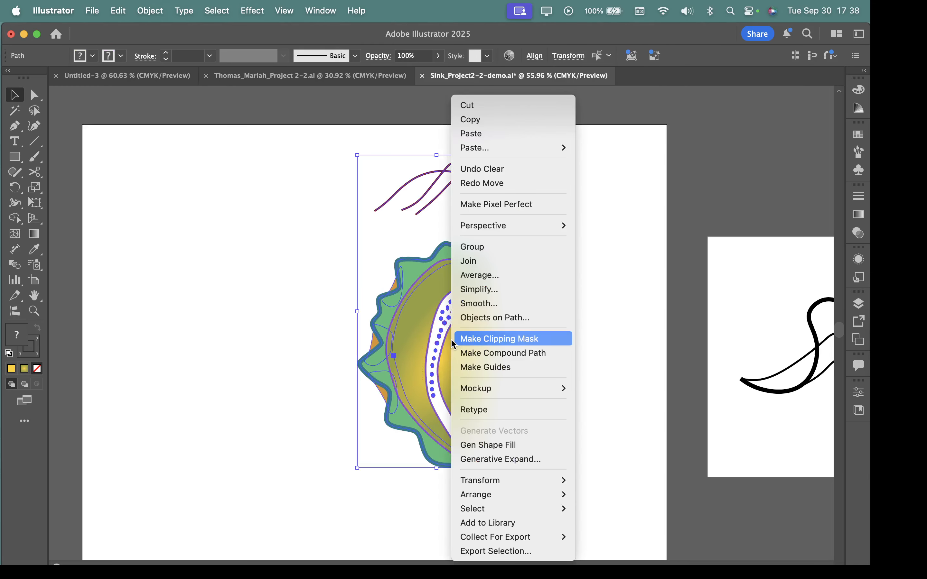
left_click(476, 249)
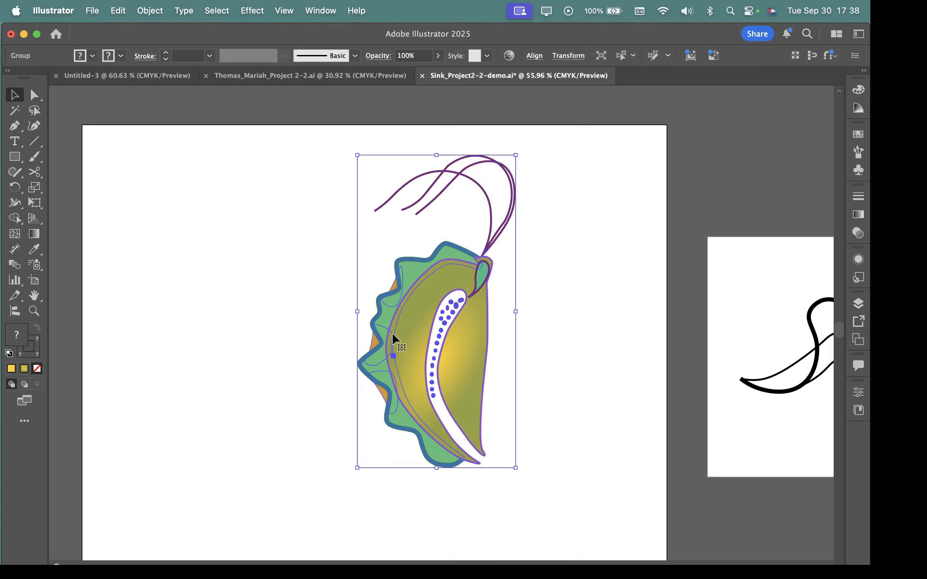
left_click_drag(392, 338, 325, 351)
key("super+z")
left_click_drag(392, 322, 351, 340)
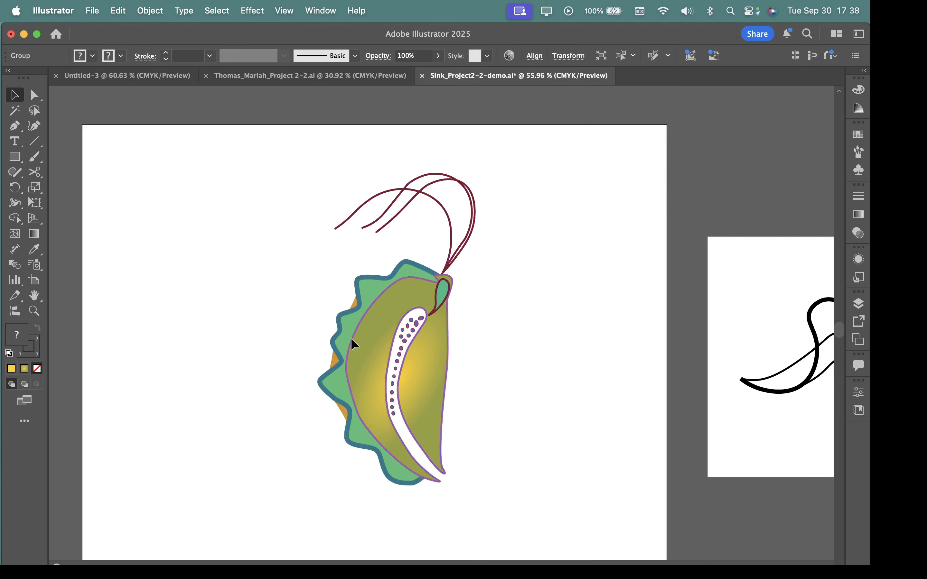
key("super+z")
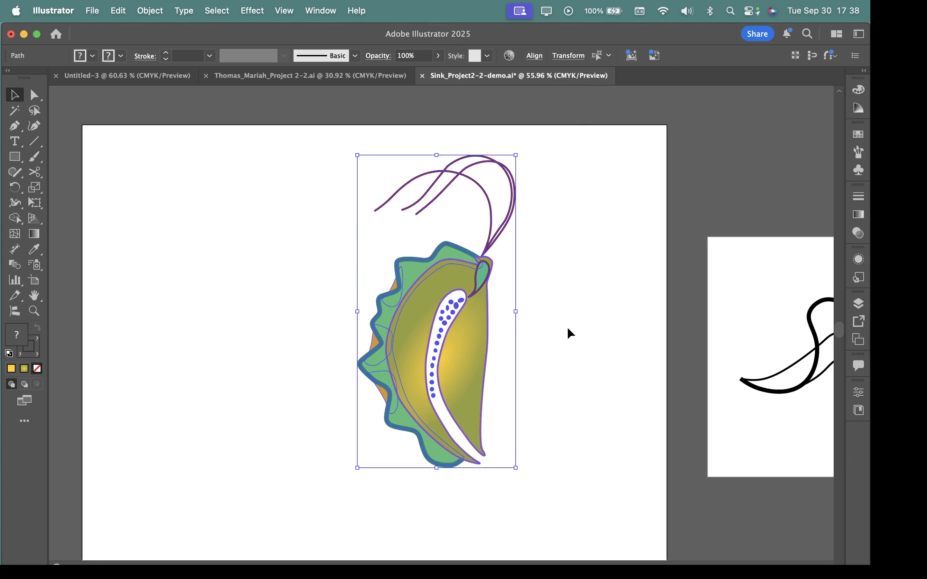
left_click(567, 327)
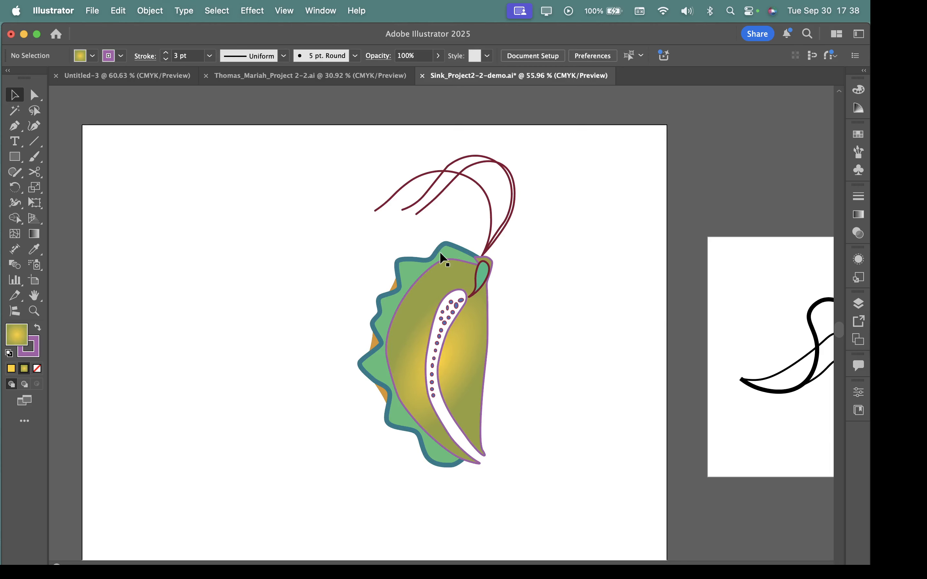
- Try moving the innermost antenna curve on its own, and undo the move
scroll(476, 232, "up", 5)
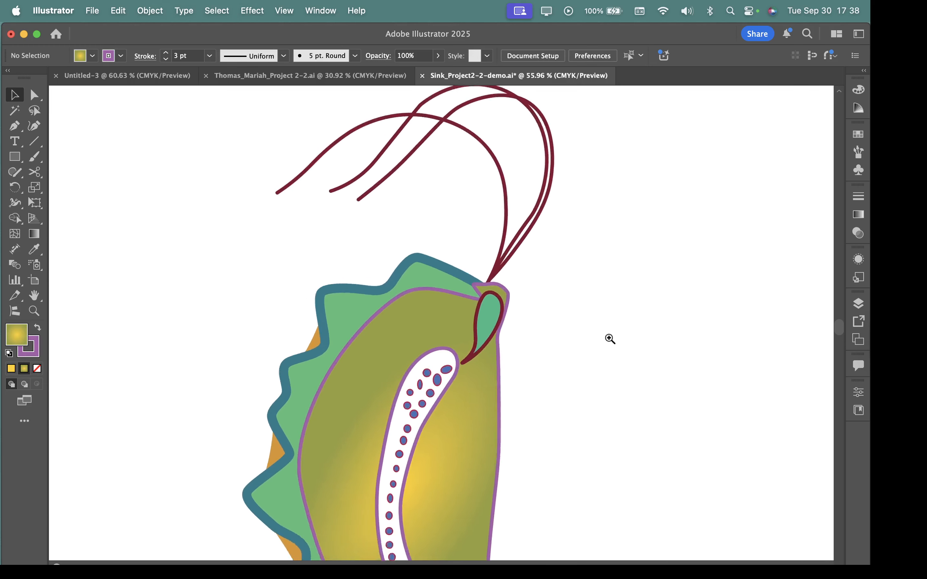
left_click(511, 203)
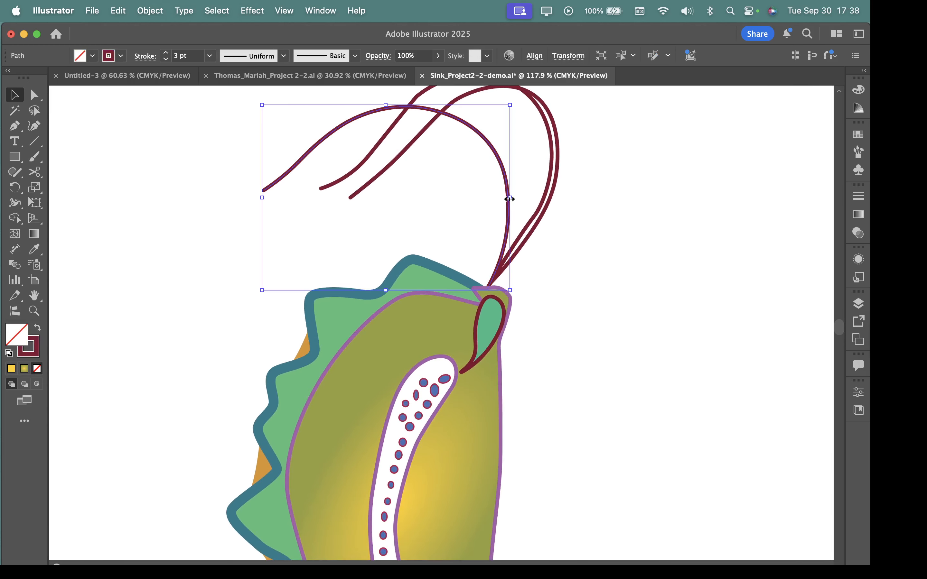
scroll(582, 267, "down", 3)
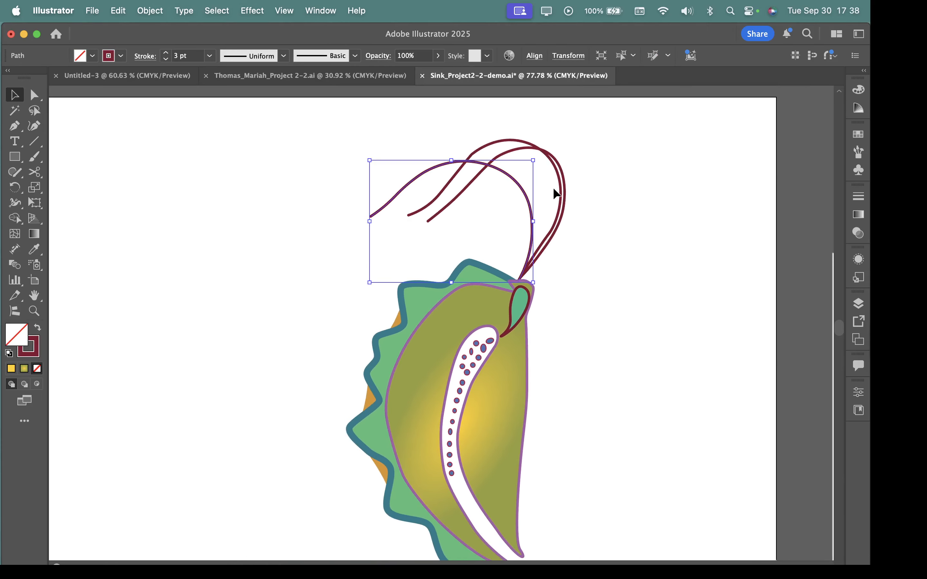
left_click_drag(532, 205, 485, 219)
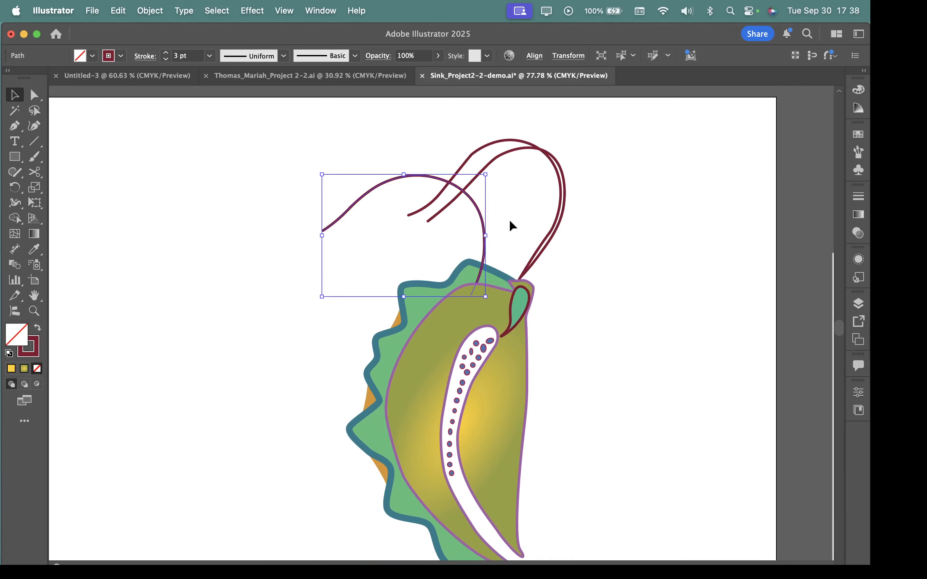
key("super+z")
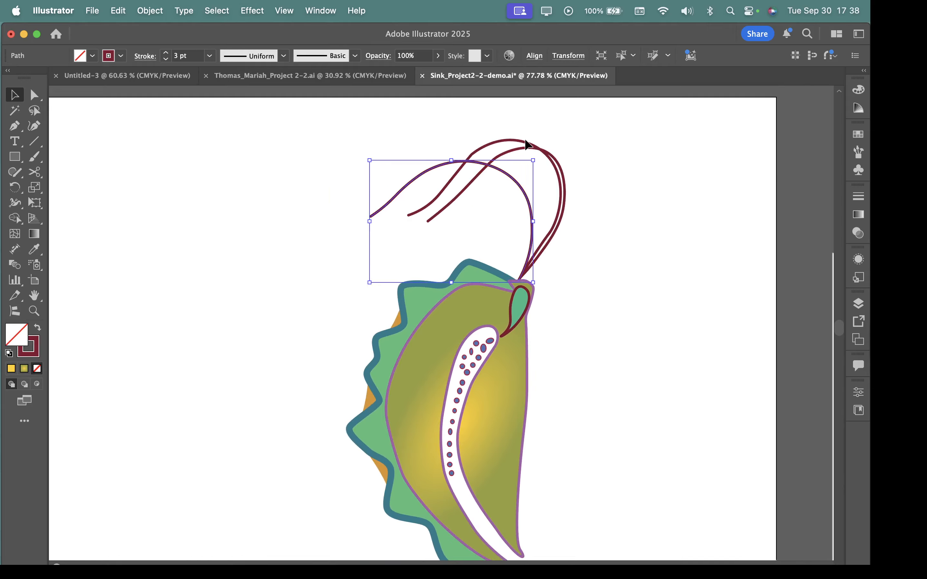
- Group the three dark red antenna curves above the wing
left_click(533, 153, "shift")
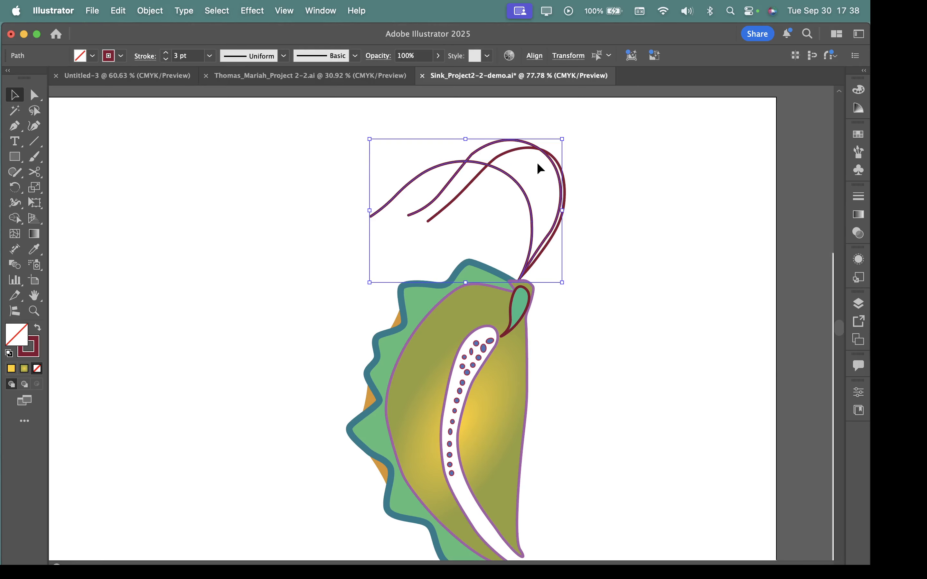
left_click(565, 192, "shift")
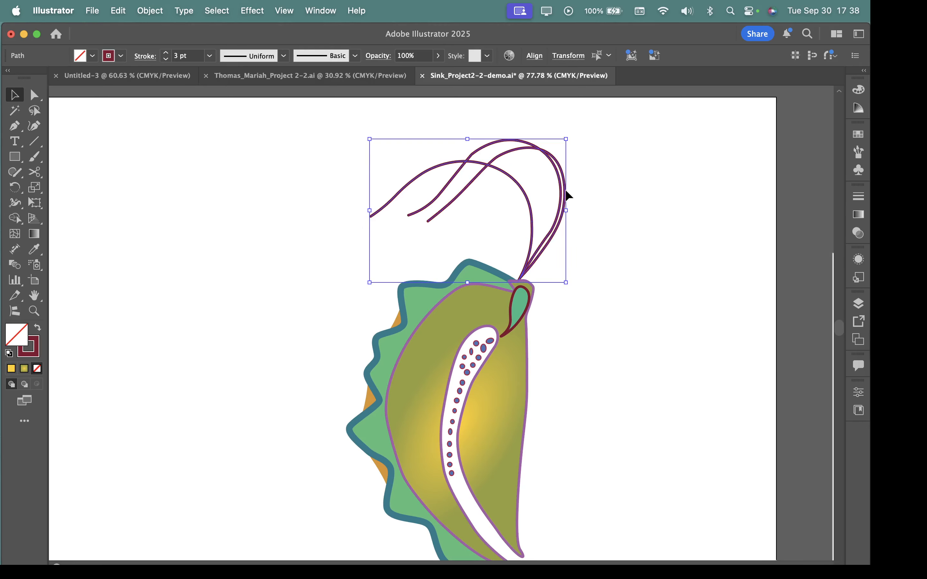
right_click(568, 197)
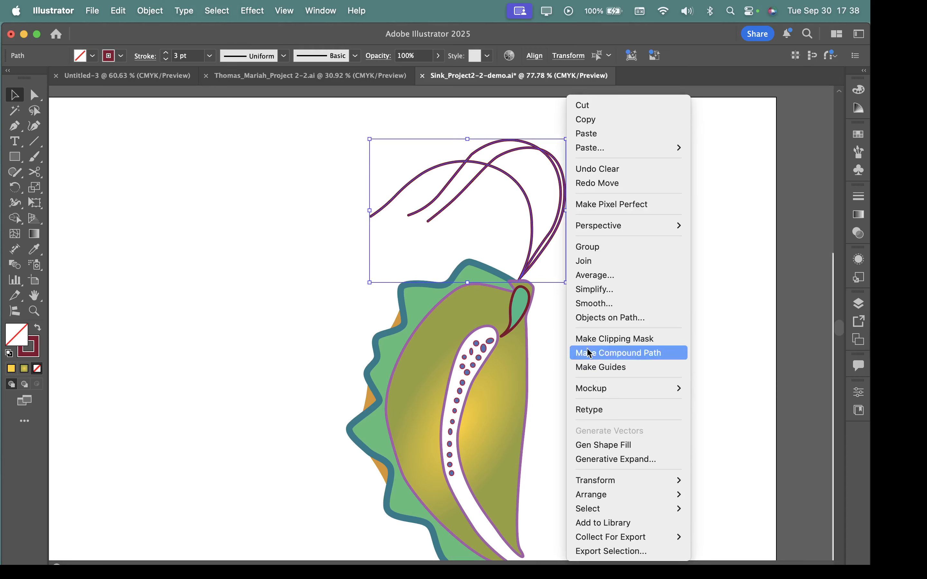
left_click(592, 251)
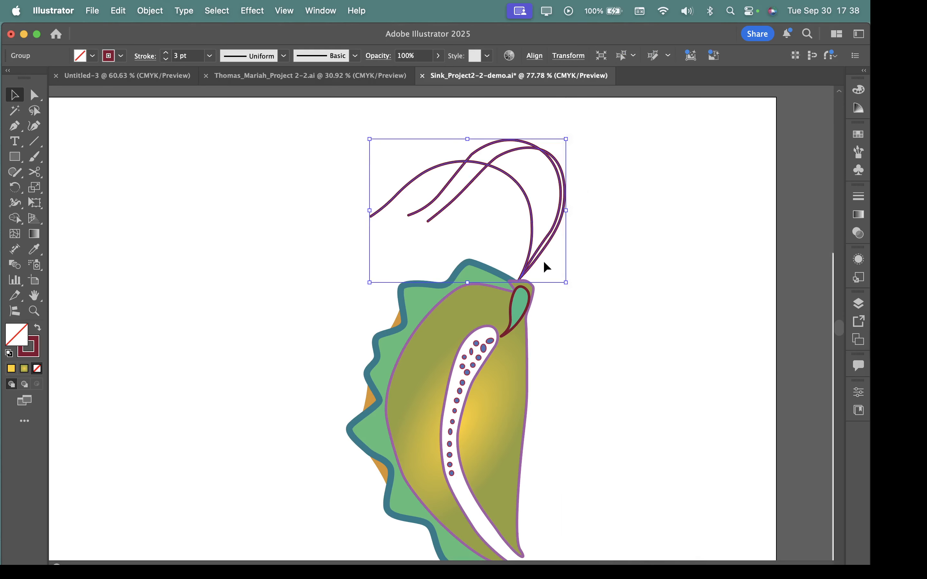
left_click(318, 294)
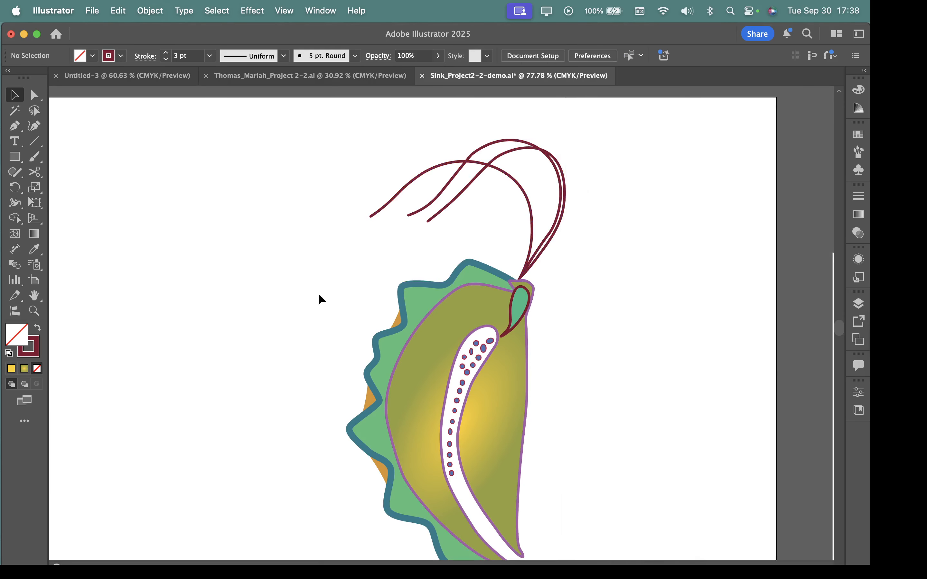
- Test moving the grouped antenna curves together, and undo the move
left_click(437, 167)
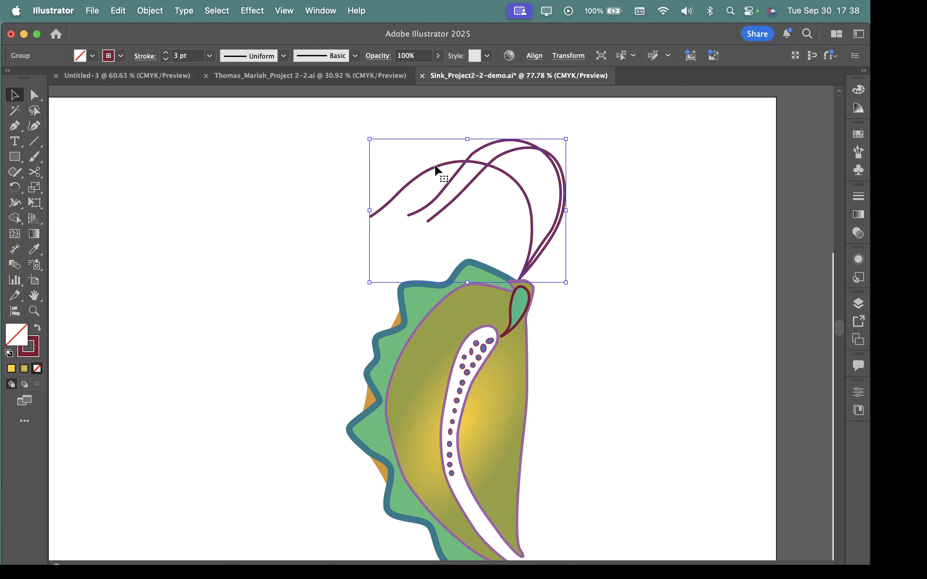
left_click_drag(434, 165, 364, 153)
key("super+z")
- Group all the small blue ellipses inside the white slit of the body shape
left_click(483, 347)
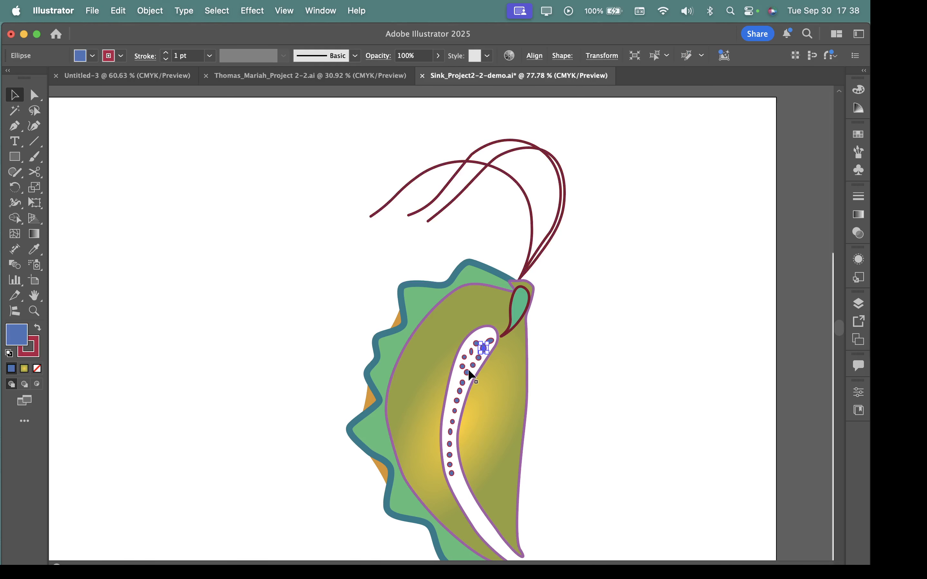
left_click_drag(480, 354, 725, 445)
left_click_drag(459, 287, 515, 340)
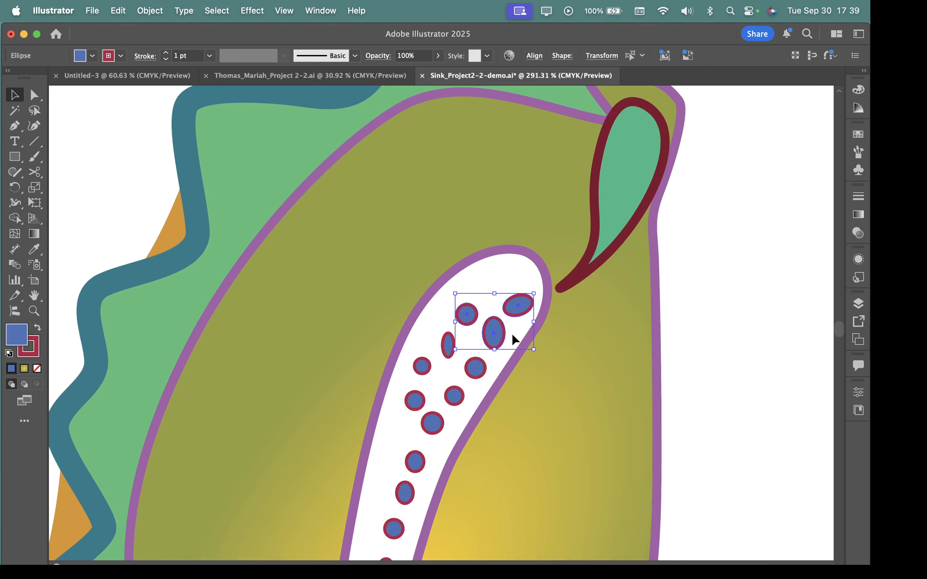
left_click_drag(413, 340, 472, 397)
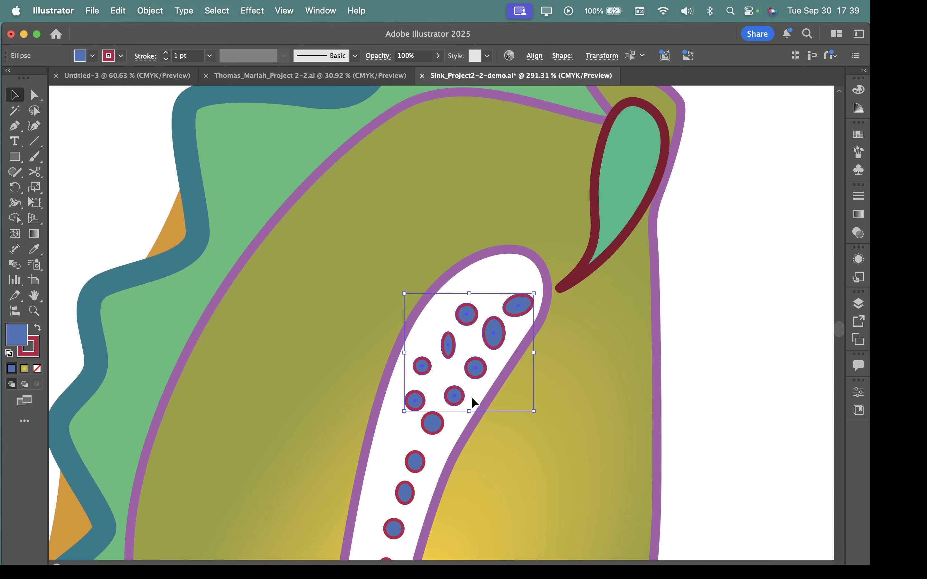
left_click_drag(481, 447, 494, 317)
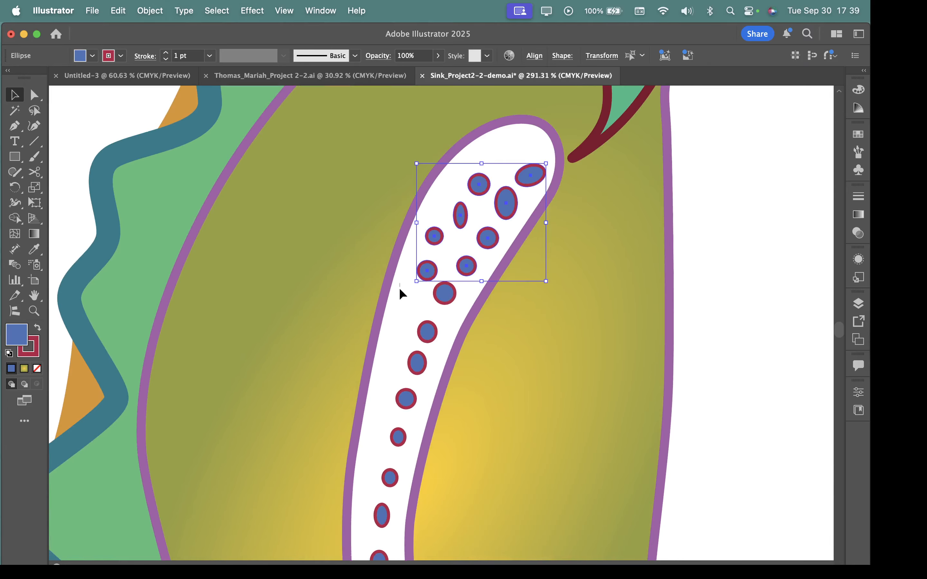
left_click_drag(430, 326, 417, 427)
left_click_drag(496, 474, 621, 289)
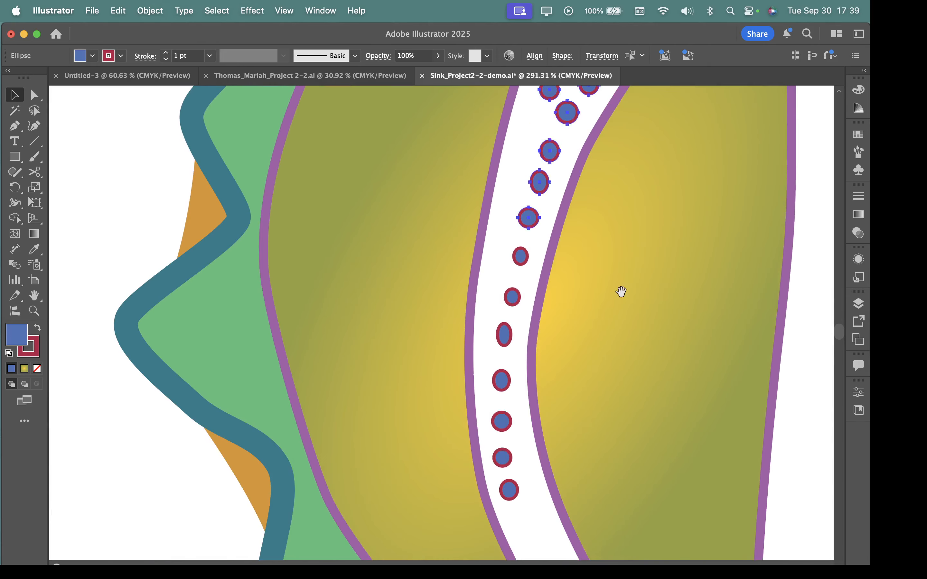
left_click_drag(518, 316, 519, 316)
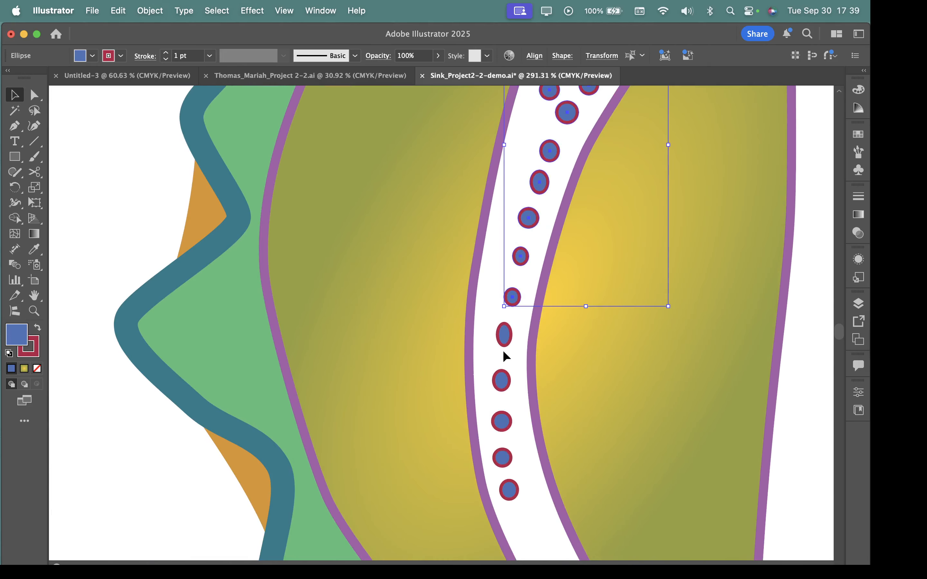
left_click_drag(506, 382, 508, 472)
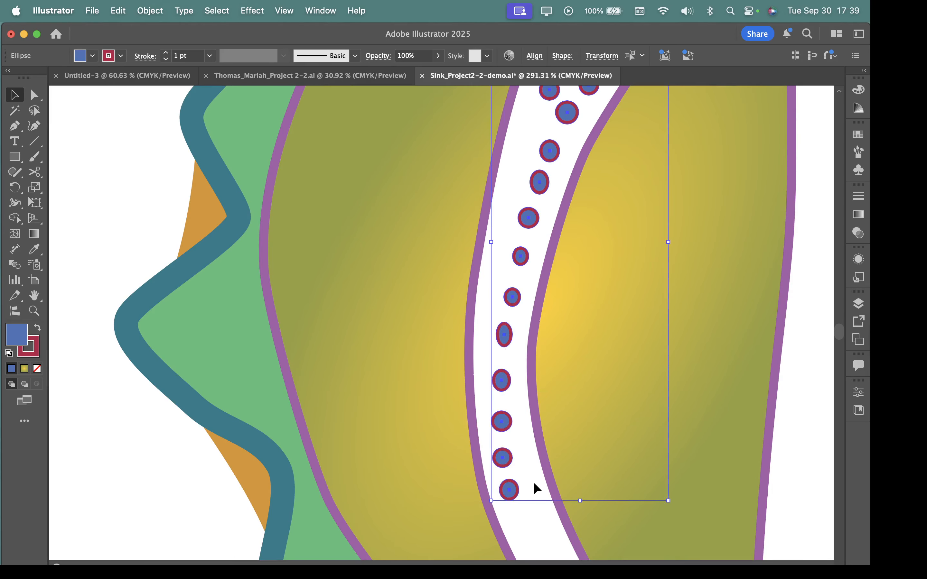
scroll(521, 379, "down", 3)
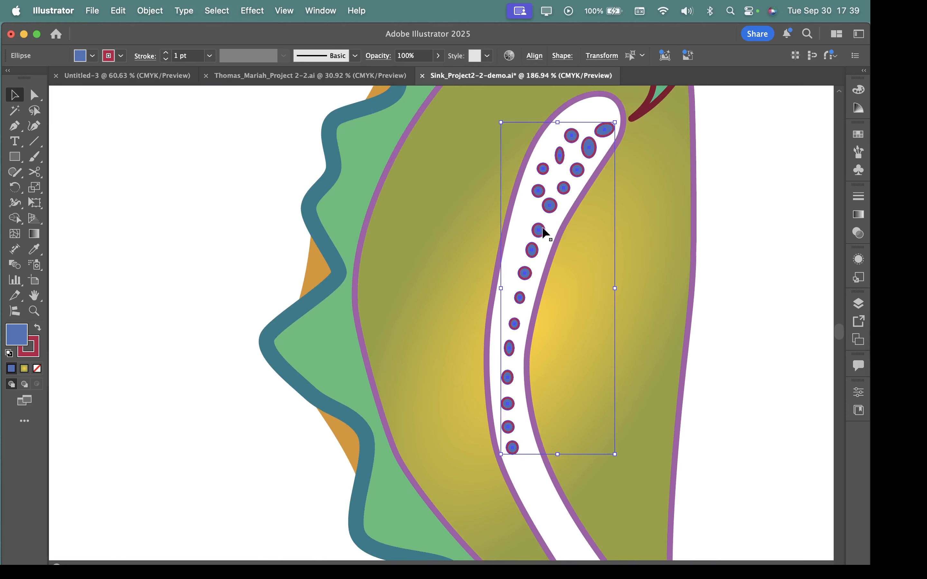
right_click(550, 210)
left_click(582, 247)
left_click(790, 307)
- Test moving the grouped blue ellipses together, and undo the move
left_click_drag(563, 193, 627, 227)
key("super+z")
scroll(712, 357, "down", 3)
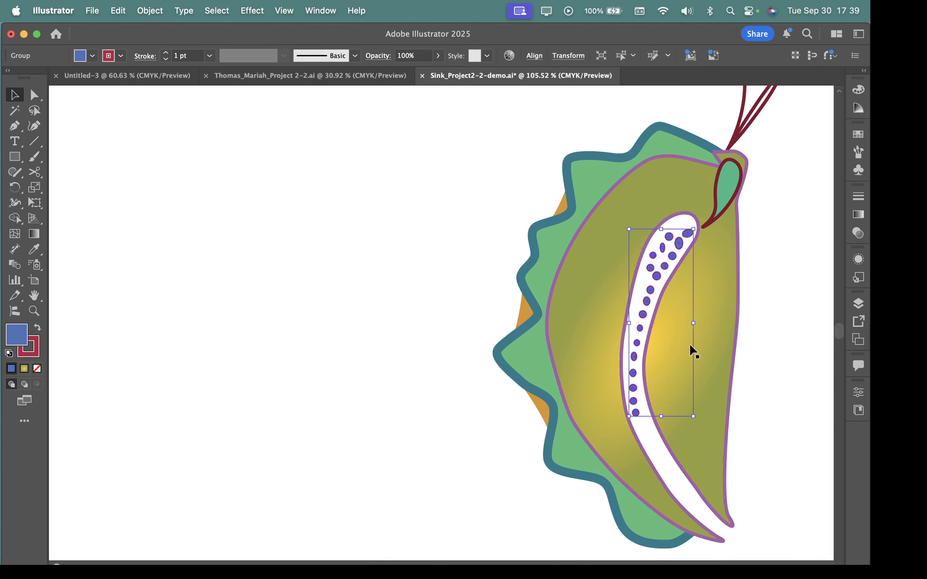
left_click(689, 292)
left_click(562, 215)
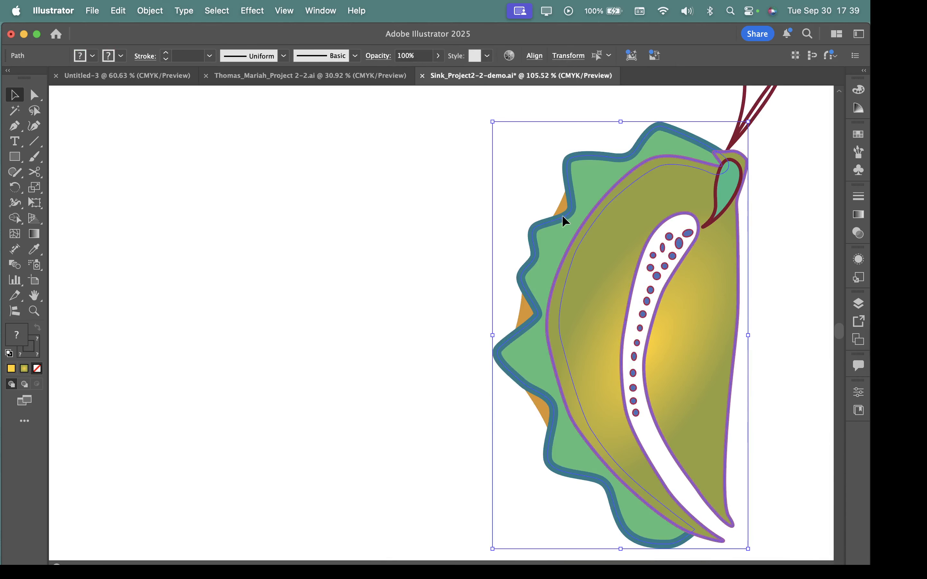
left_click(524, 318, "shift")
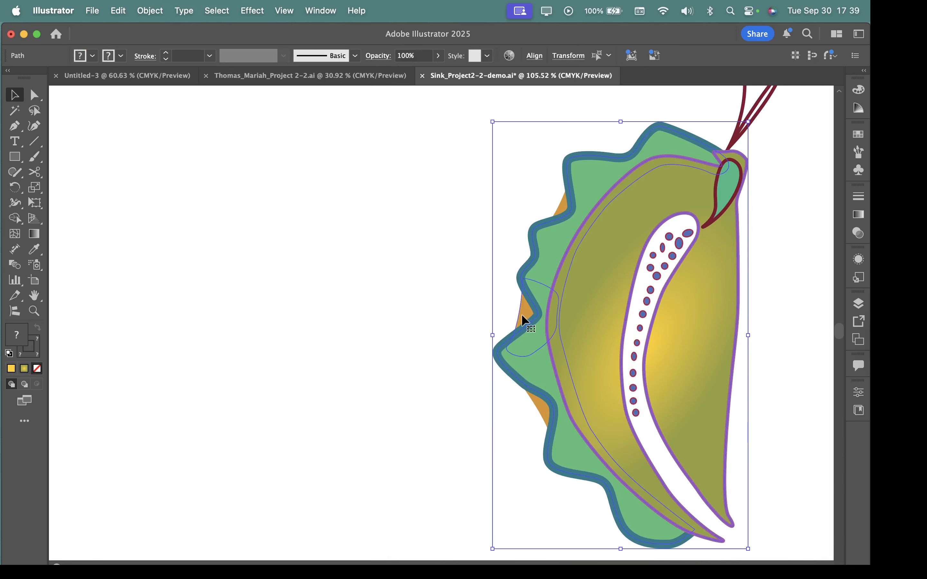
left_click(415, 313)
- Group the three orange shapes behind the scalloped green wing edge
left_click(544, 221)
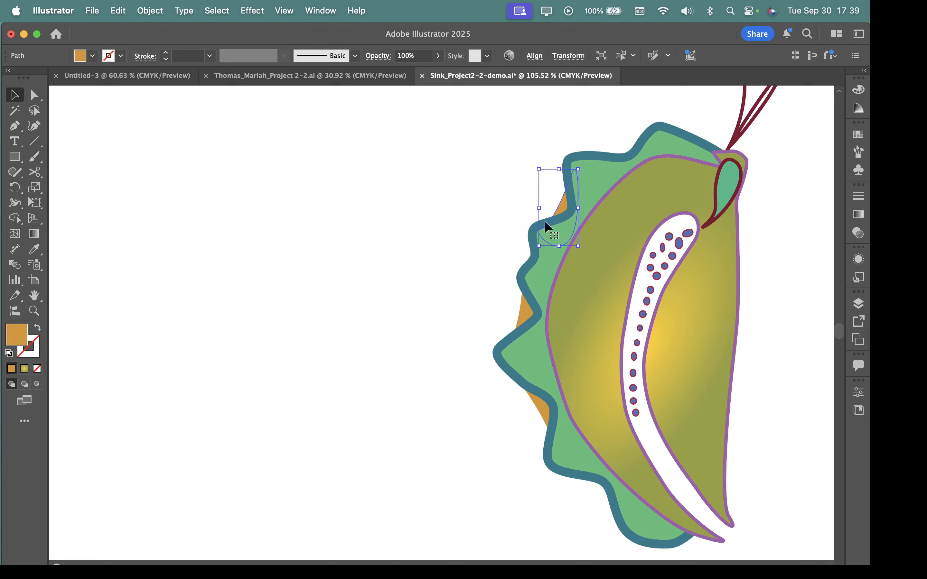
left_click(521, 308, "shift")
left_click(537, 401, "shift")
right_click(539, 403)
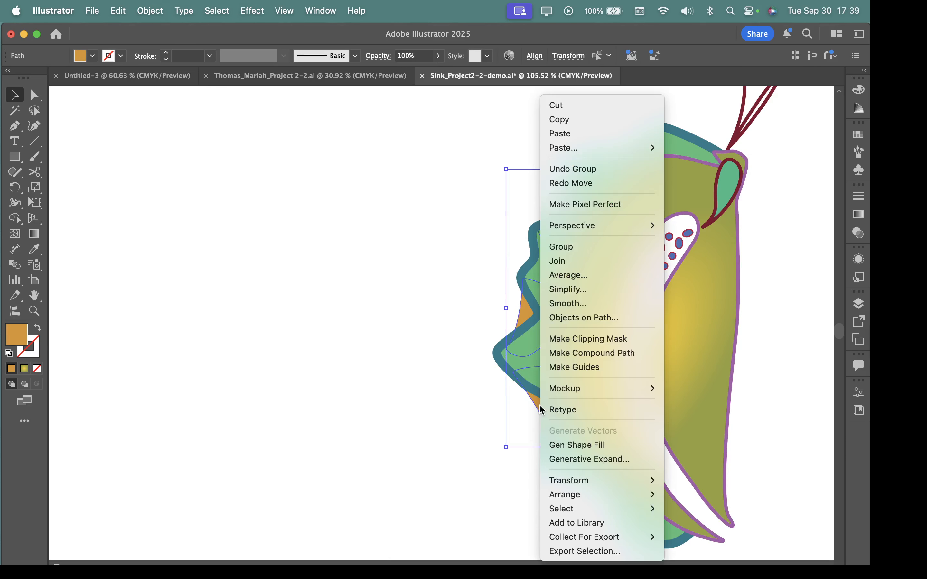
left_click(565, 248)
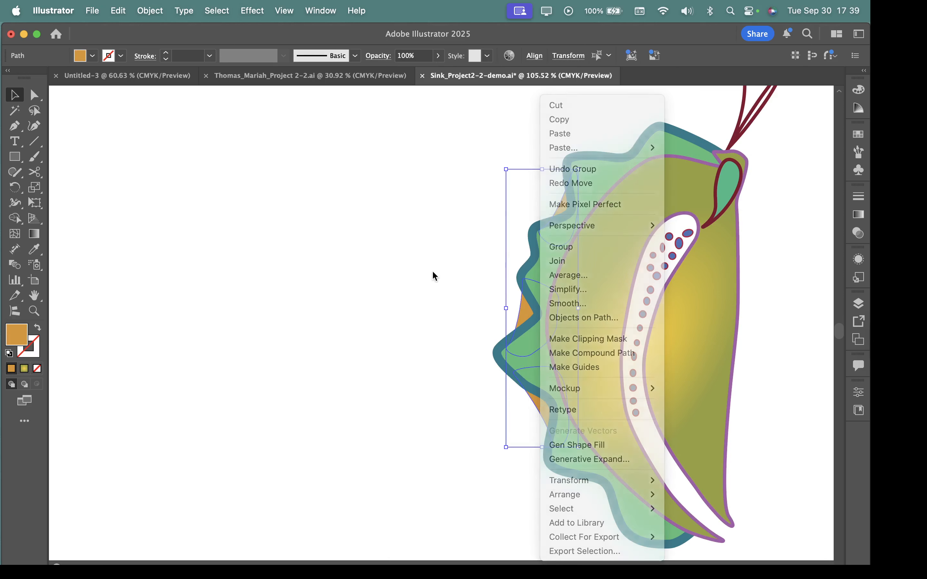
- Test moving the grouped orange shapes out from behind the green wing edge, and undo the move
left_click(479, 350)
left_click(519, 320)
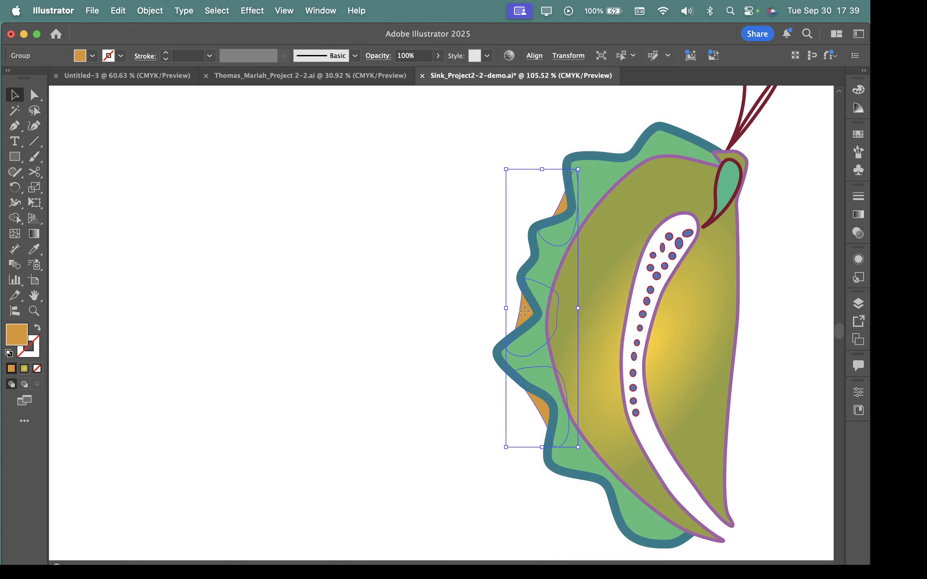
left_click_drag(525, 311, 405, 279)
key("super+z")
- Group the orange shapes with the scalloped green wing, the teardrop and the gradient-filled body
left_click(600, 167, "shift")
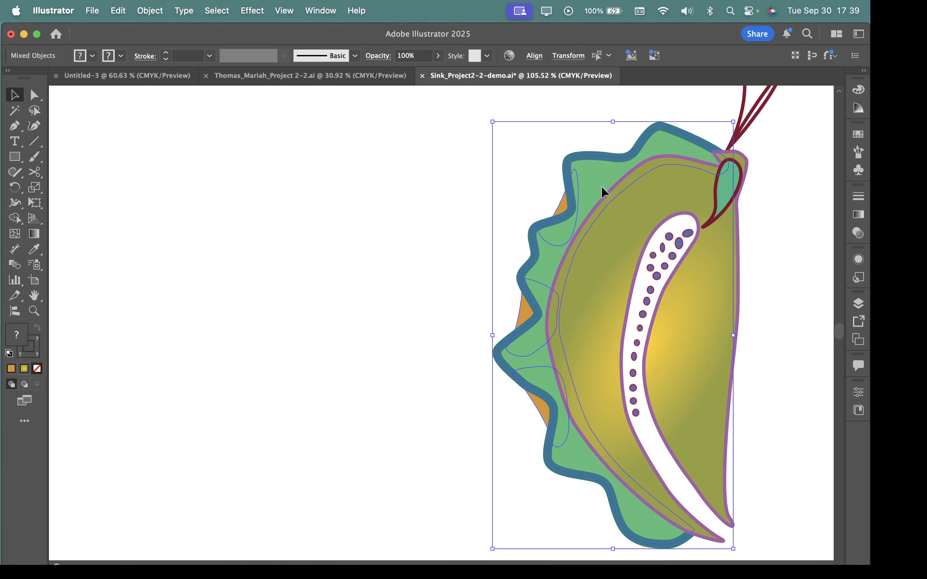
left_click(715, 202, "shift")
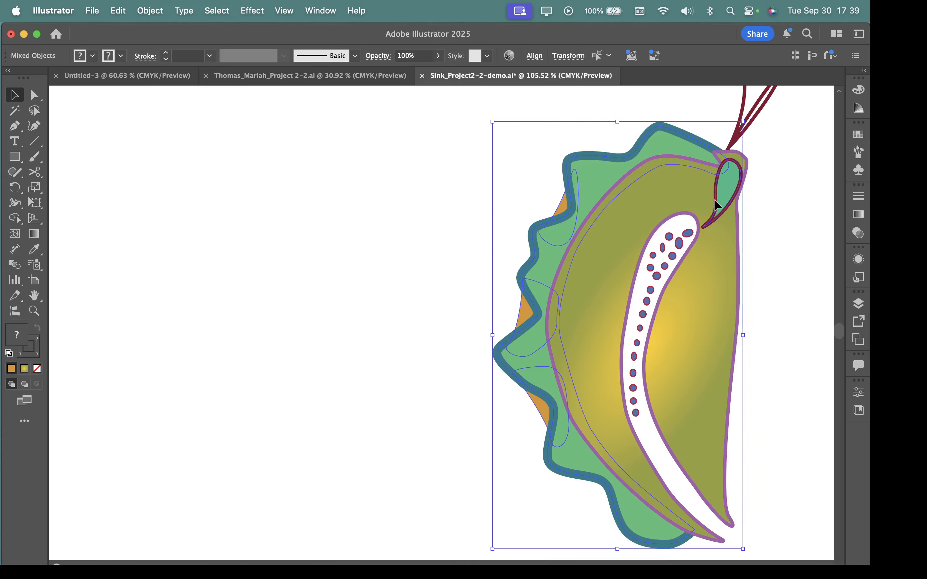
left_click(640, 223, "shift")
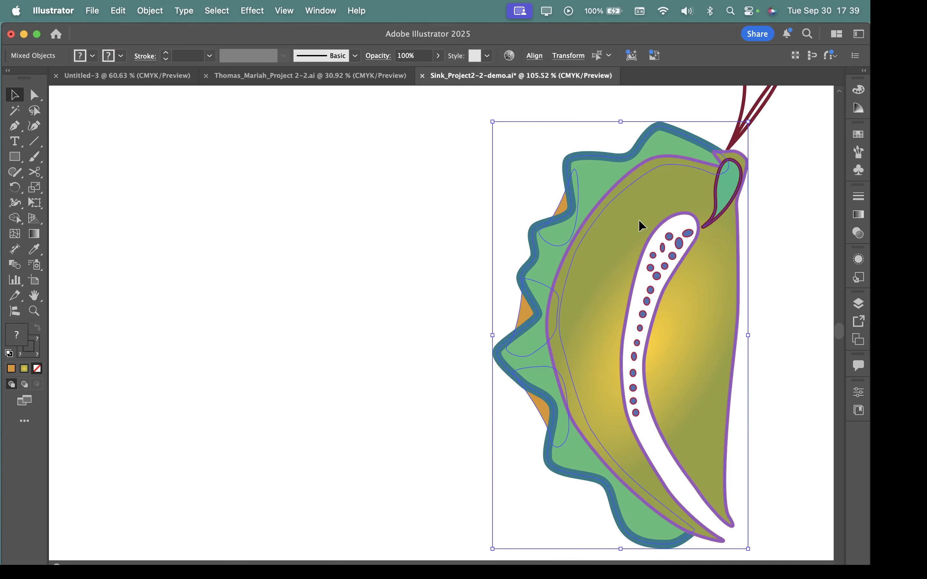
right_click(639, 222)
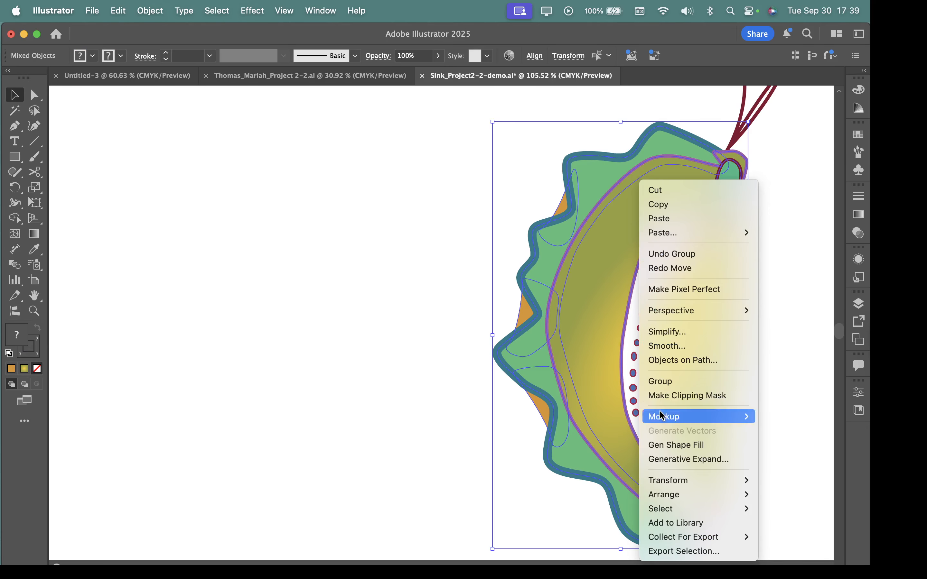
left_click(669, 382)
left_click(416, 335)
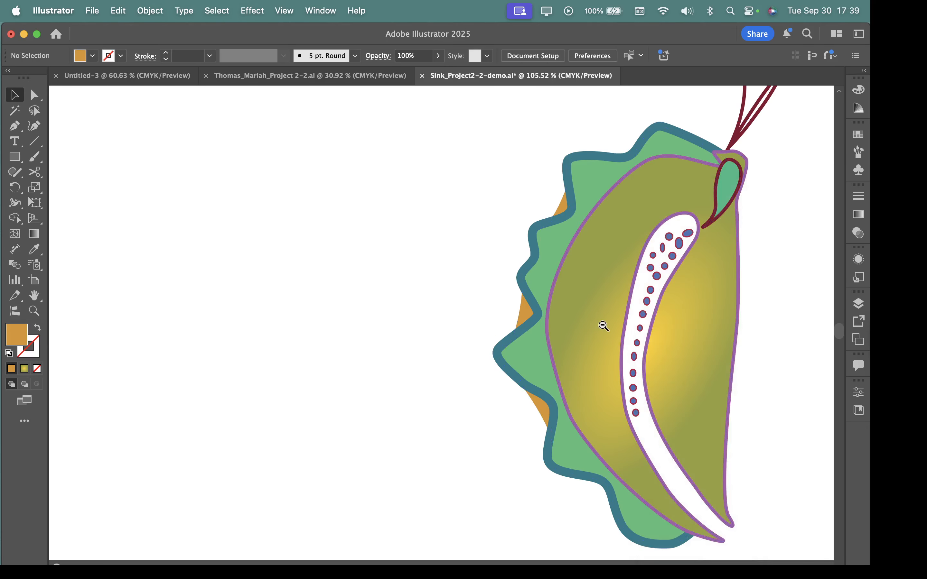
- Test moving the antenna curves and the wing-and-body group separately, undoing each move
scroll(600, 325, "down", 5)
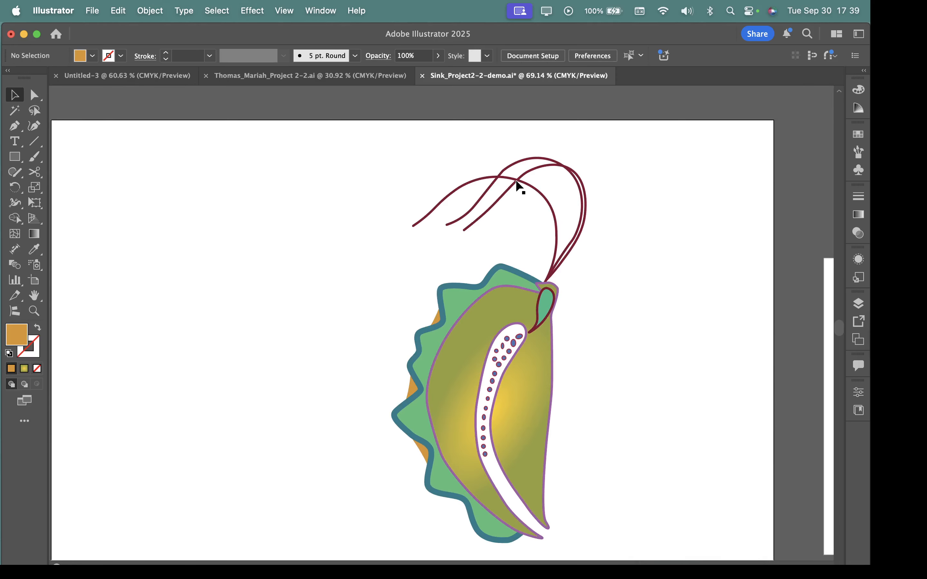
left_click_drag(518, 185, 597, 198)
key("super+z")
left_click(533, 386)
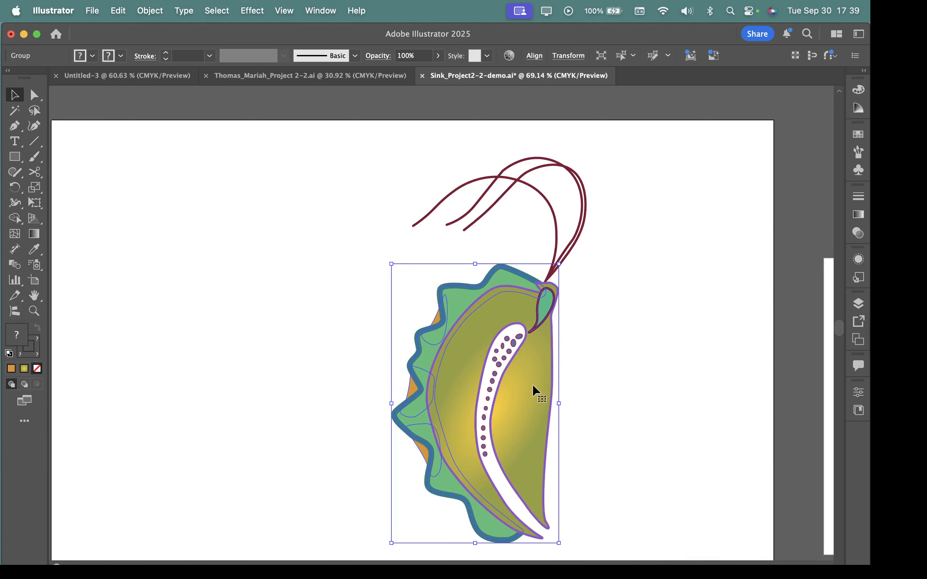
left_click_drag(536, 386, 692, 495)
key("super+z")
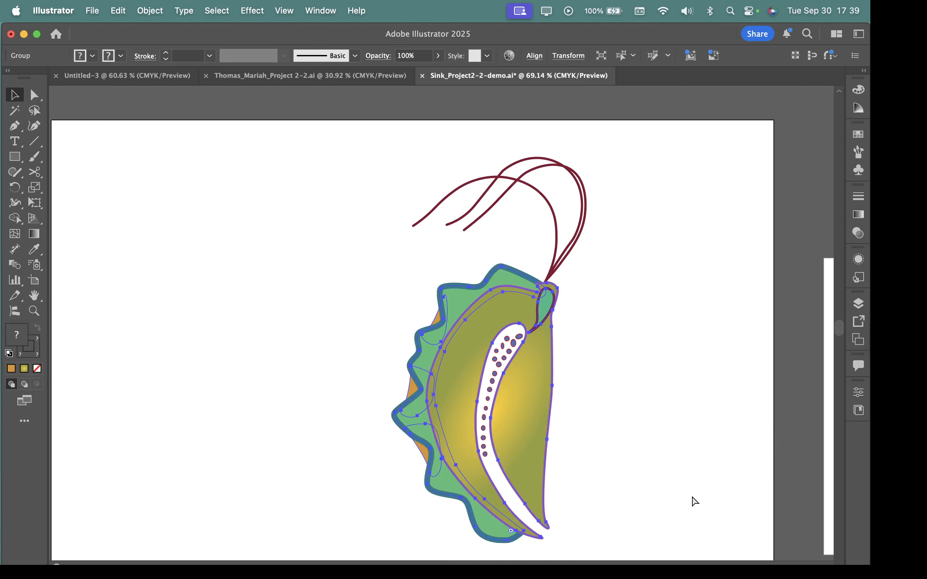
- Test moving the blue ellipses independently of the wing-and-body group, and undo the move
left_click(512, 343)
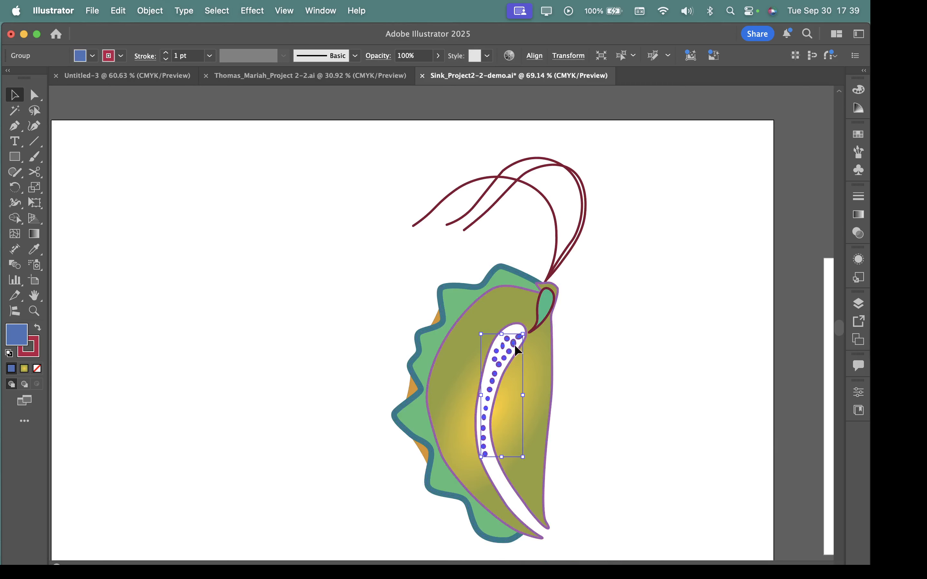
left_click_drag(513, 344, 598, 359)
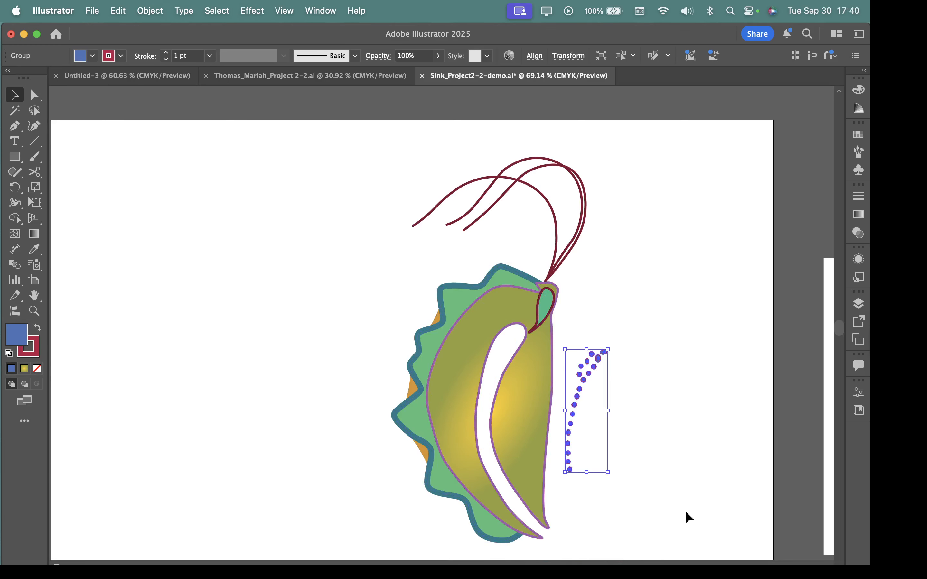
key("super+z")
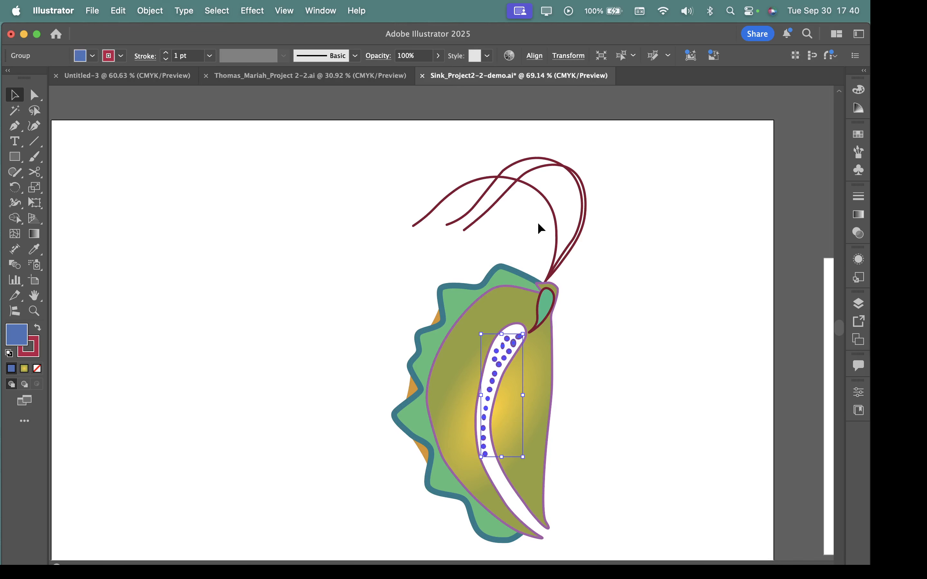
- Ungroup the antenna curves, test moving a single curve, and undo both the move and the ungrouping
left_click(550, 209)
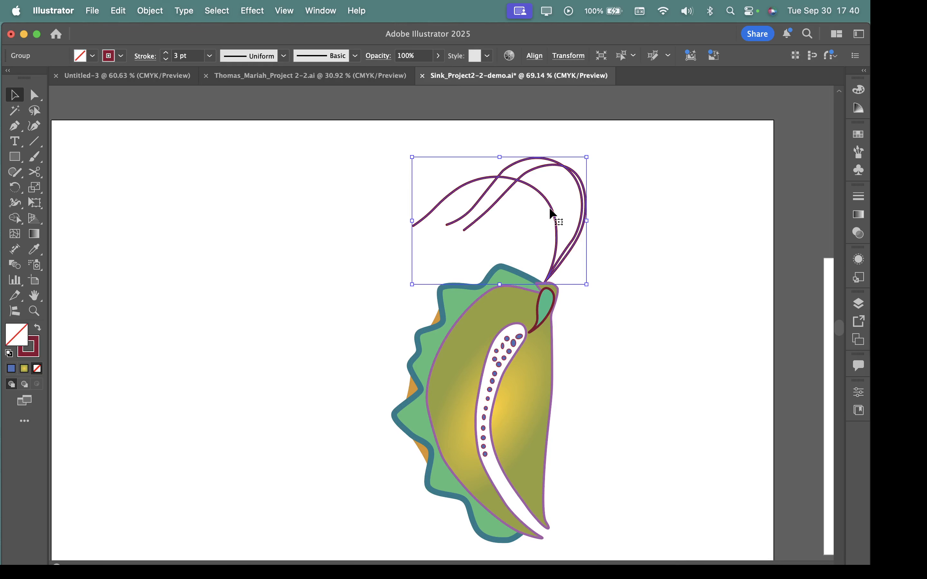
right_click(550, 207)
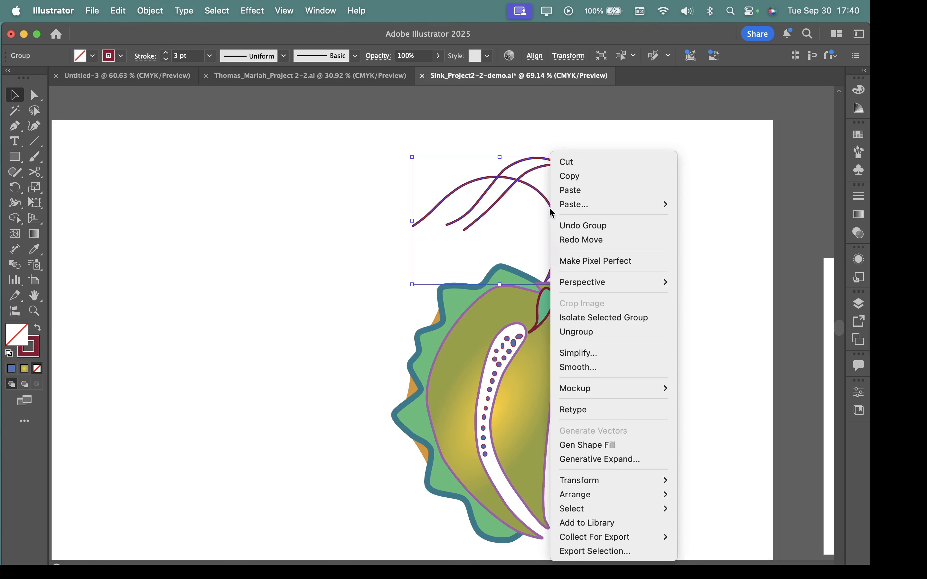
left_click(561, 333)
left_click(610, 328)
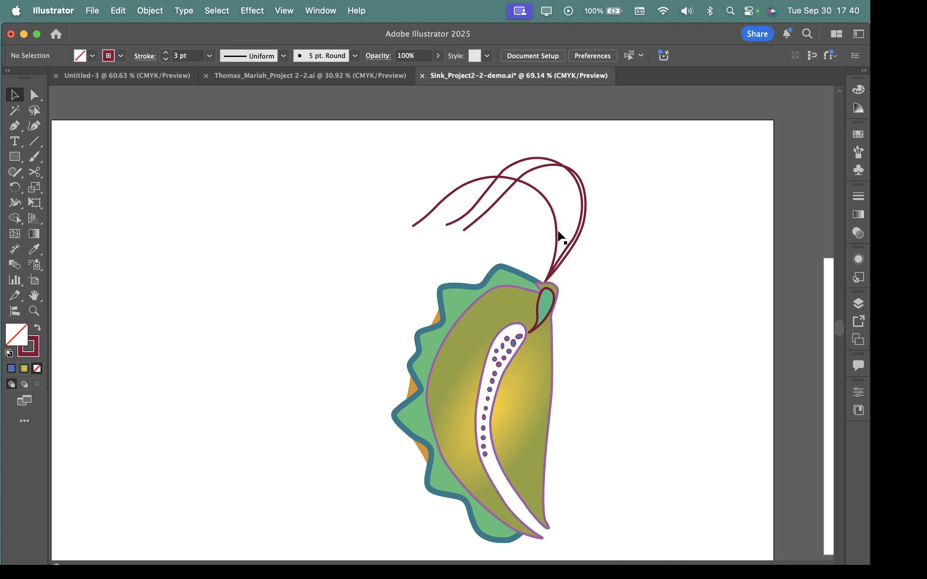
left_click_drag(558, 238, 547, 236)
key("super+z")
key("super+z")
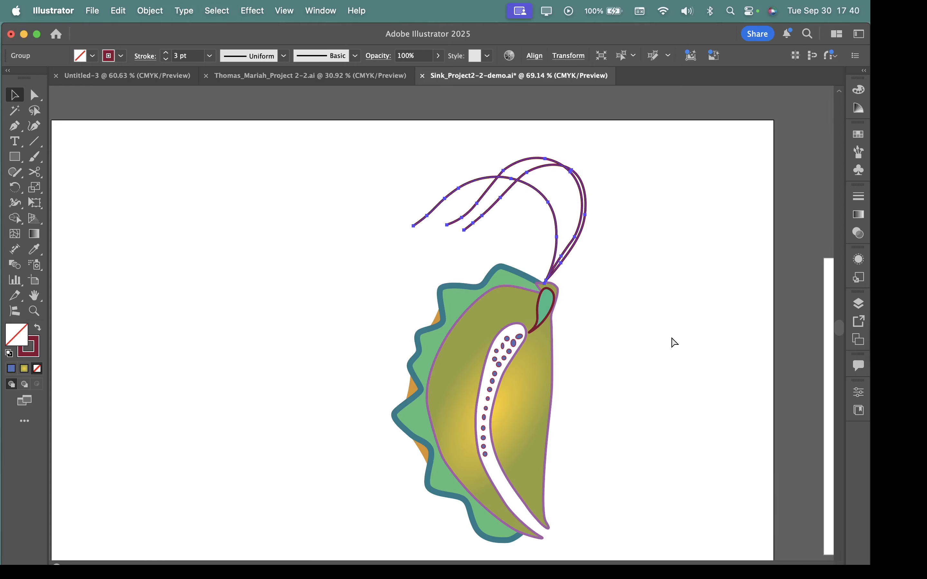
left_click(667, 349)
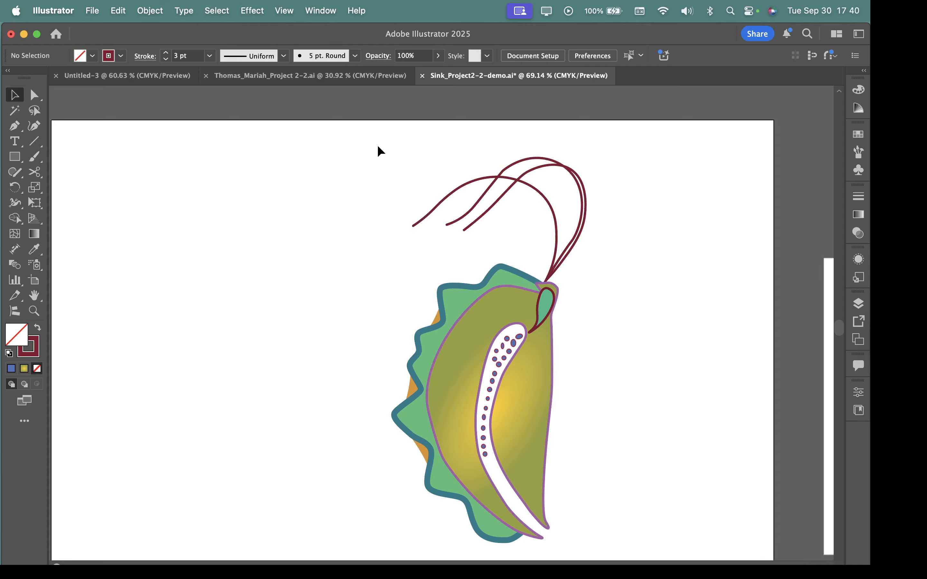
- Select the antenna curves to check that they act as one group, and clear the selection
left_click_drag(378, 146, 609, 253)
left_click(640, 282)
left_click(555, 265)
left_click(612, 302)
- Test moving the wing-and-body group away from the antennae and the ellipses, and undo the move
scroll(570, 352, "down", 5)
scroll(590, 410, "right", 3)
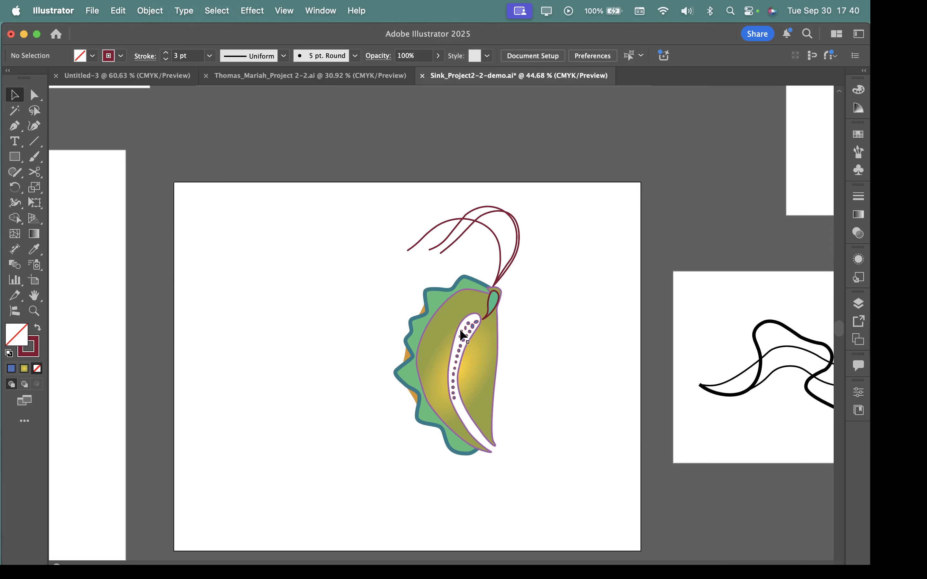
left_click_drag(471, 347, 580, 351)
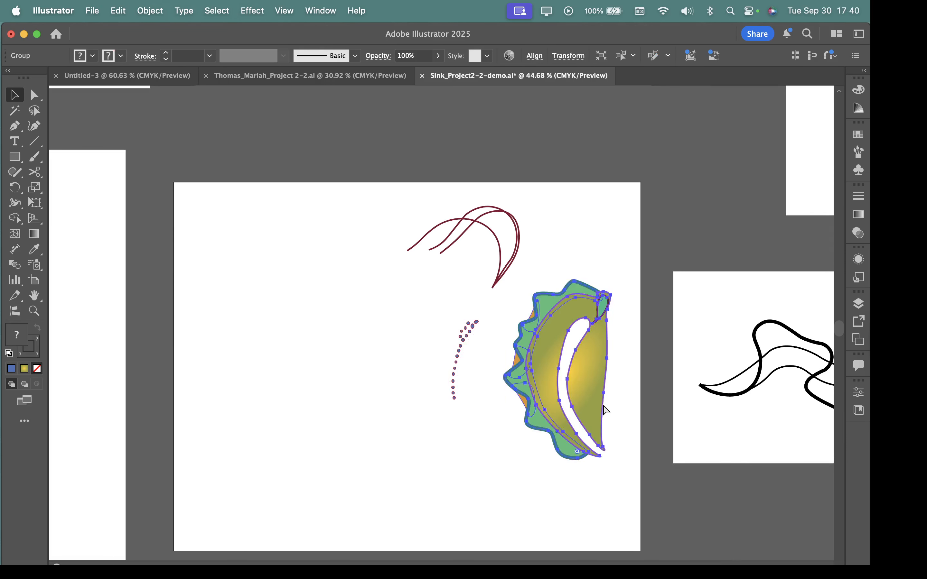
key("super+z")
left_click(543, 376)
- Group the antennae, the blue ellipses and the wing-and-body group into one half-butterfly group
left_click_drag(317, 189, 564, 489)
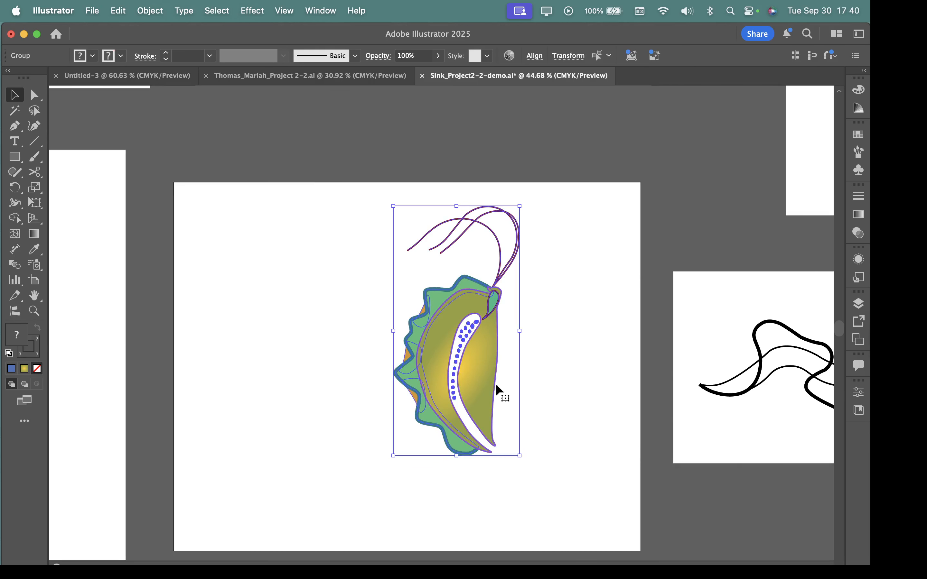
right_click(479, 372)
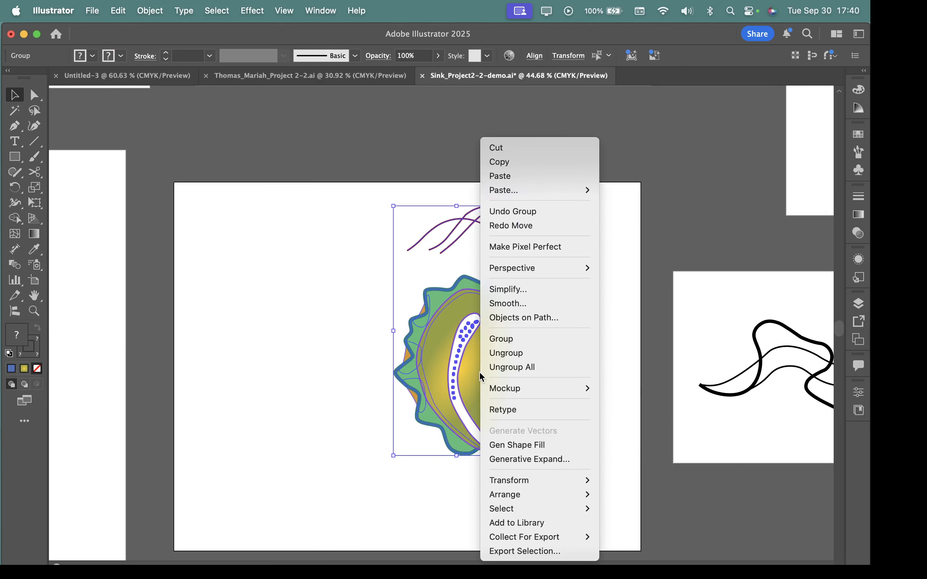
left_click(485, 338)
left_click(534, 351)
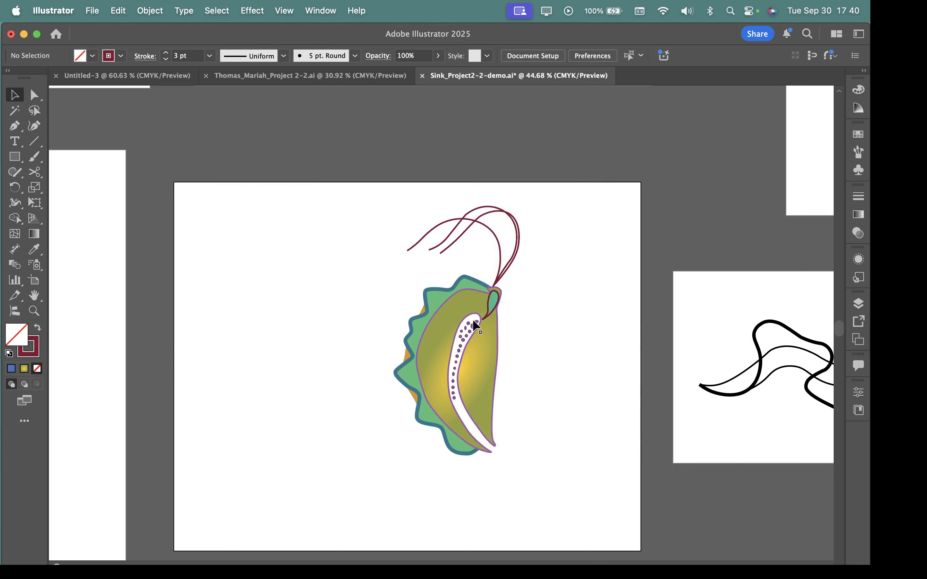
right_click(482, 361)
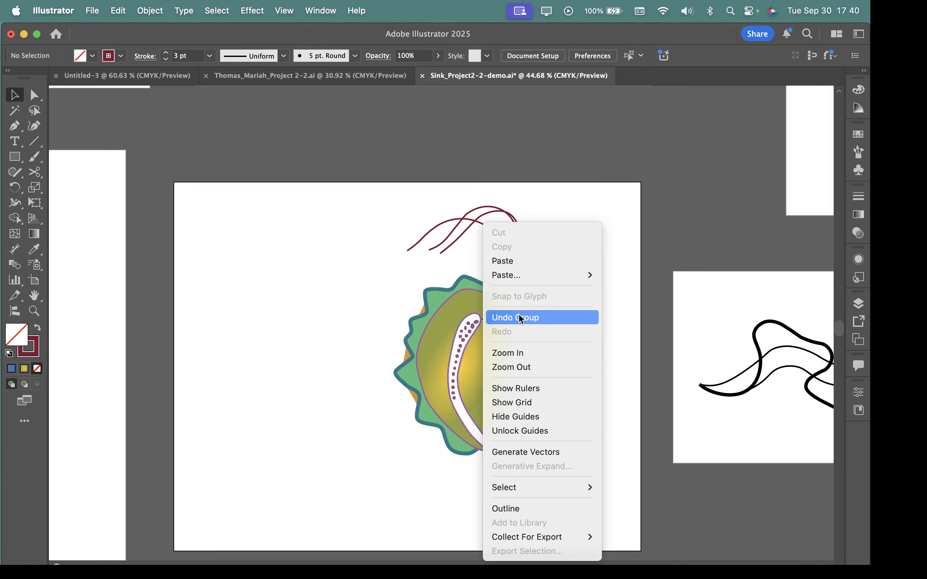
left_click(367, 302)
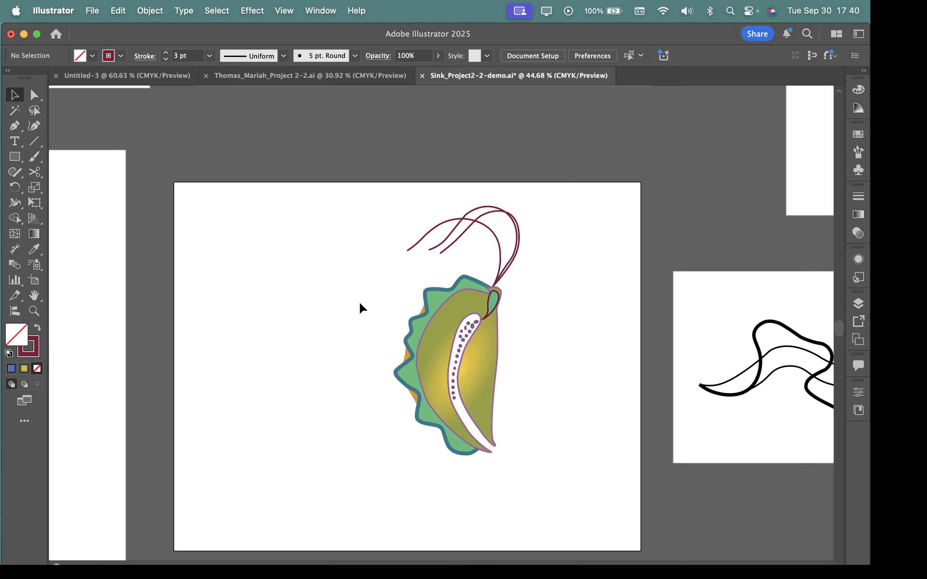
- Move the whole half-butterfly group to the left side of its artboard
left_click(474, 384)
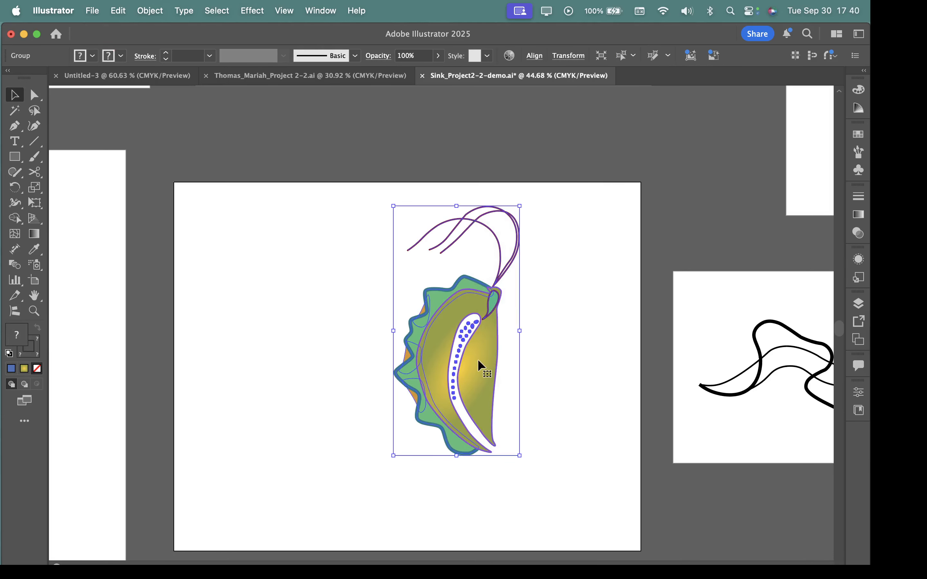
left_click_drag(478, 360, 508, 364)
left_click_drag(562, 390, 406, 358)
left_click_drag(539, 408, 628, 458)
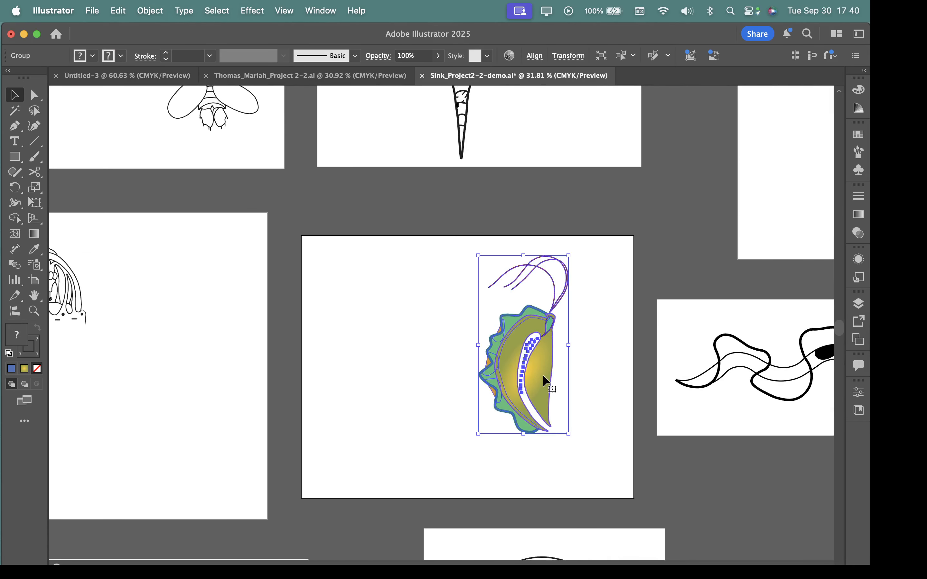
mouse_move(542, 374)
left_mouse_down()
mouse_move(693, 372)
mouse_move(525, 353)
mouse_move(530, 368)
mouse_move(329, 339)
mouse_move(492, 384)
mouse_move(590, 377)
mouse_move(539, 368)
left_mouse_up()
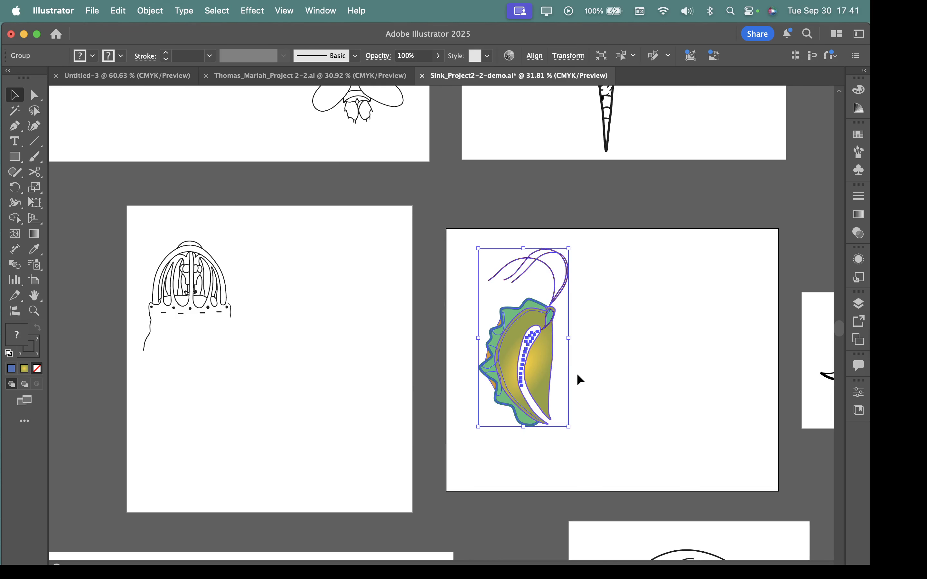
left_click(585, 376)
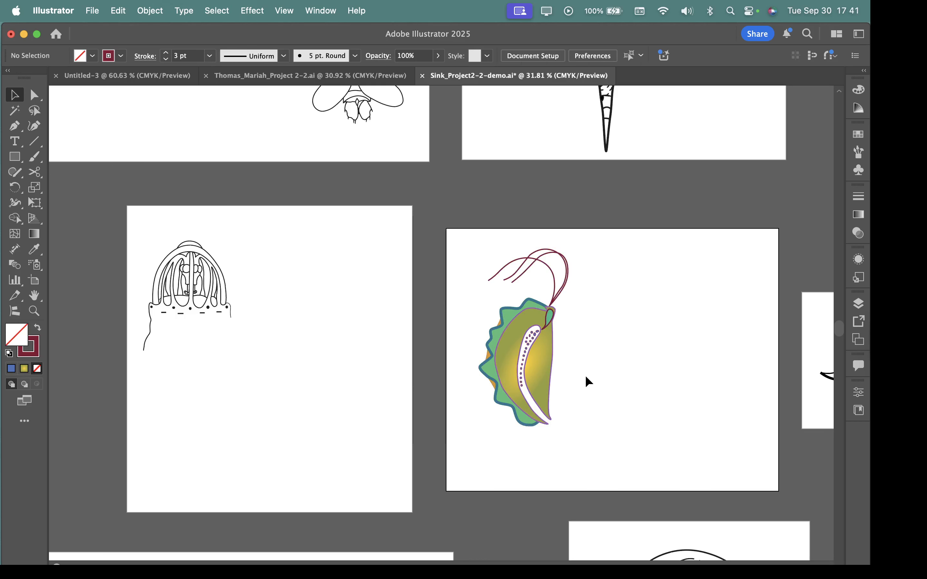
- Try scaling the half-butterfly group down without constraining its proportions, and undo the scaling
left_click(544, 381)
left_click(548, 349)
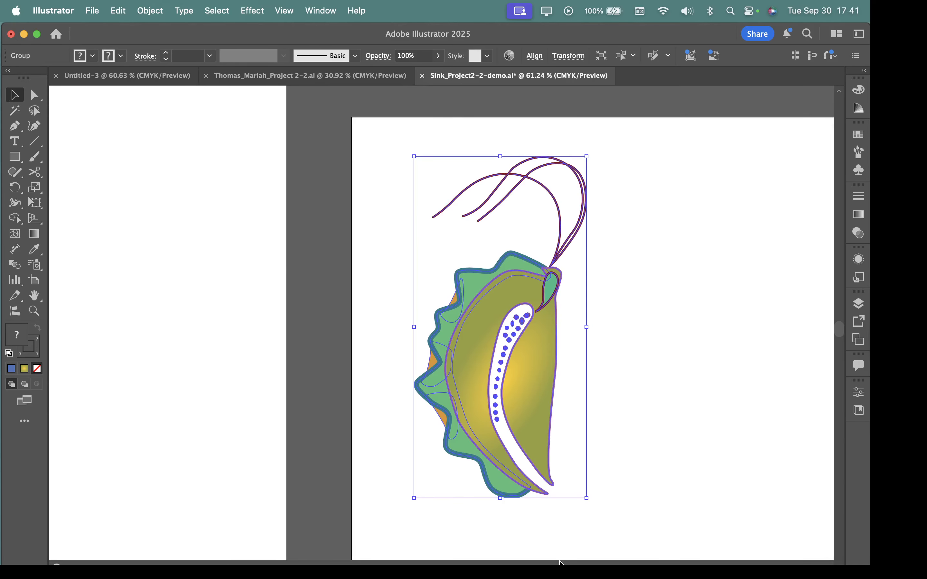
left_click_drag(585, 498, 537, 323)
left_click(624, 430)
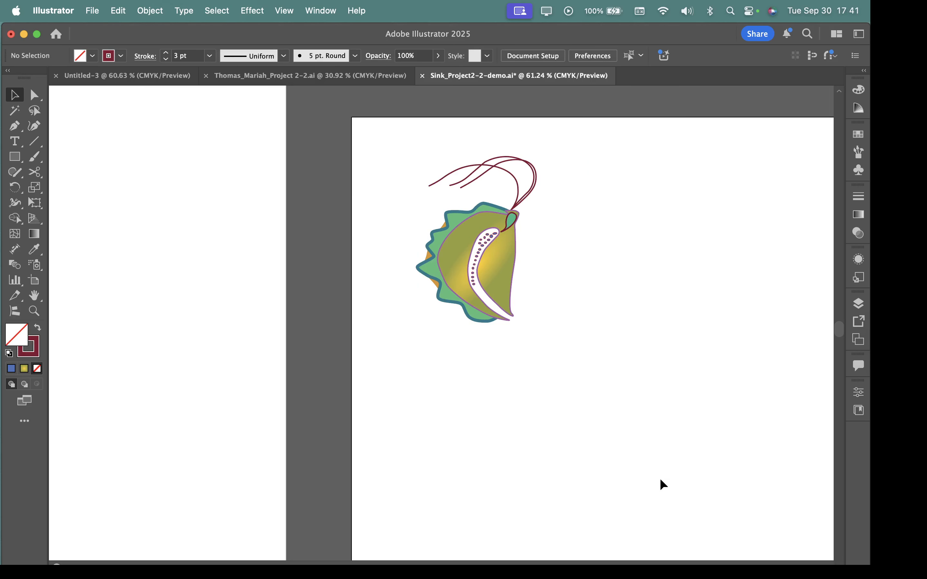
key("super+z")
key("super+z")
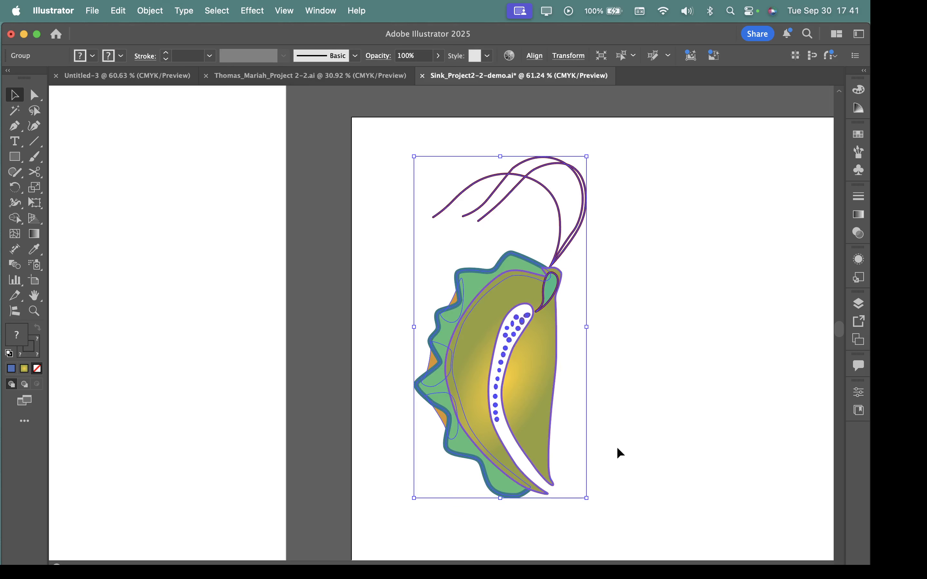
left_click(614, 439)
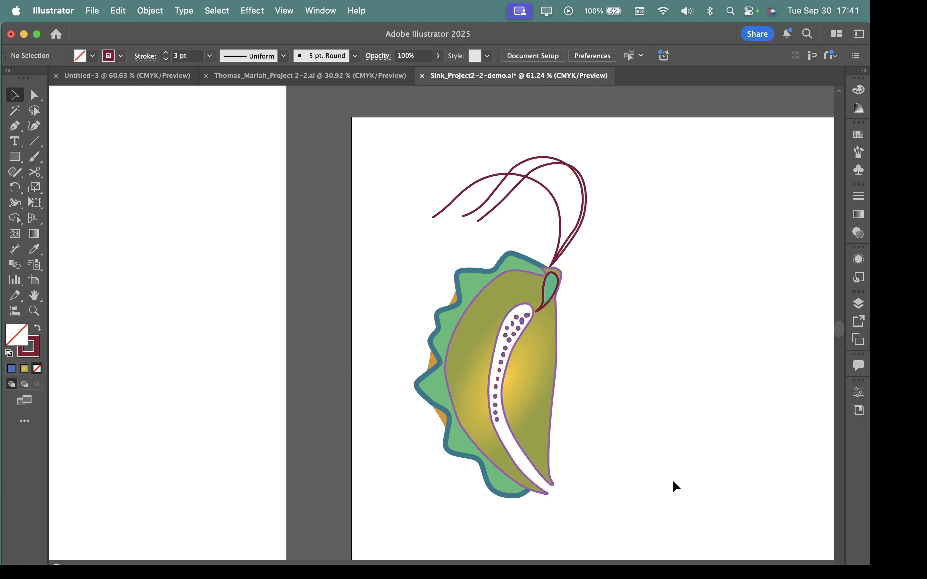
- Scale the whole half-butterfly group down proportionally, keeping its upper-left corner in place
left_click(538, 374)
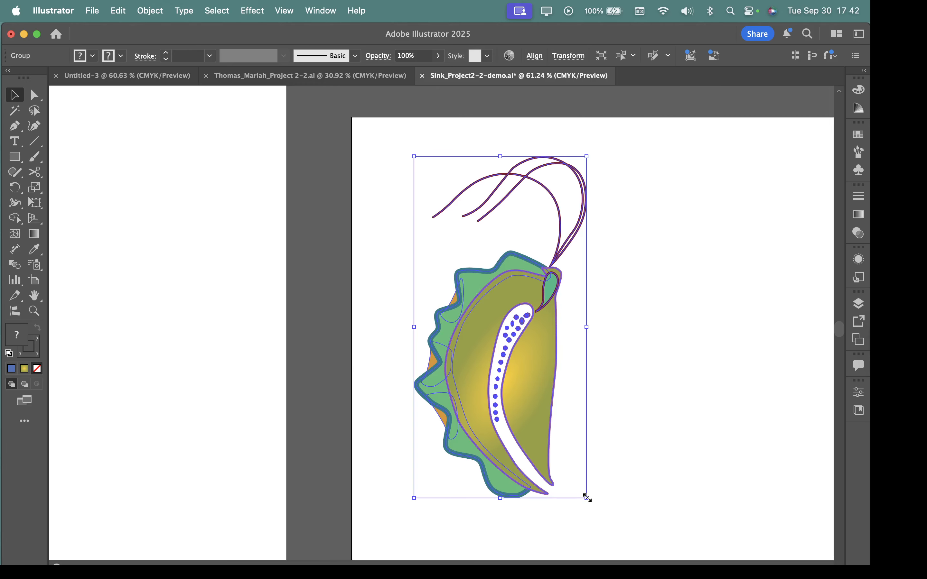
left_click_drag(587, 497, 507, 340)
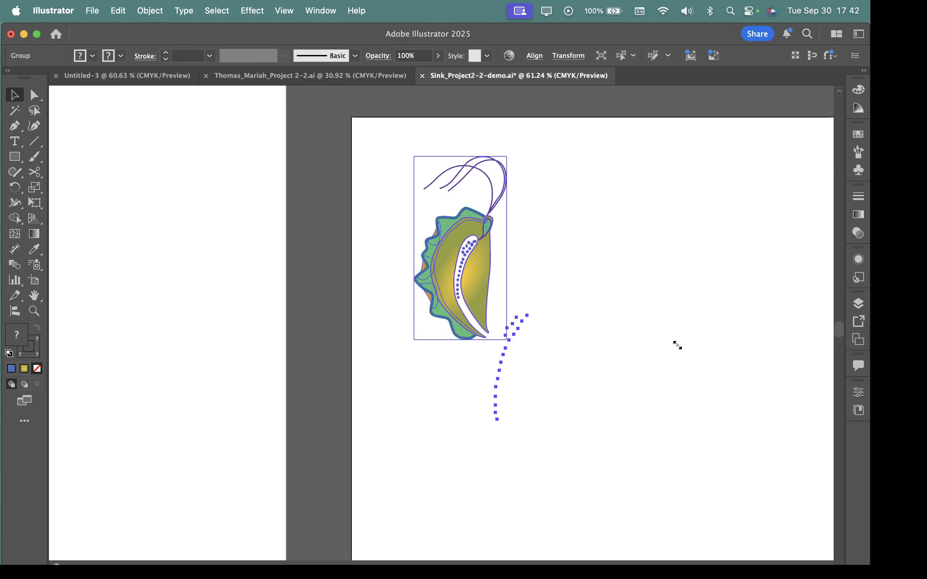
left_click_drag(678, 346, 552, 371)
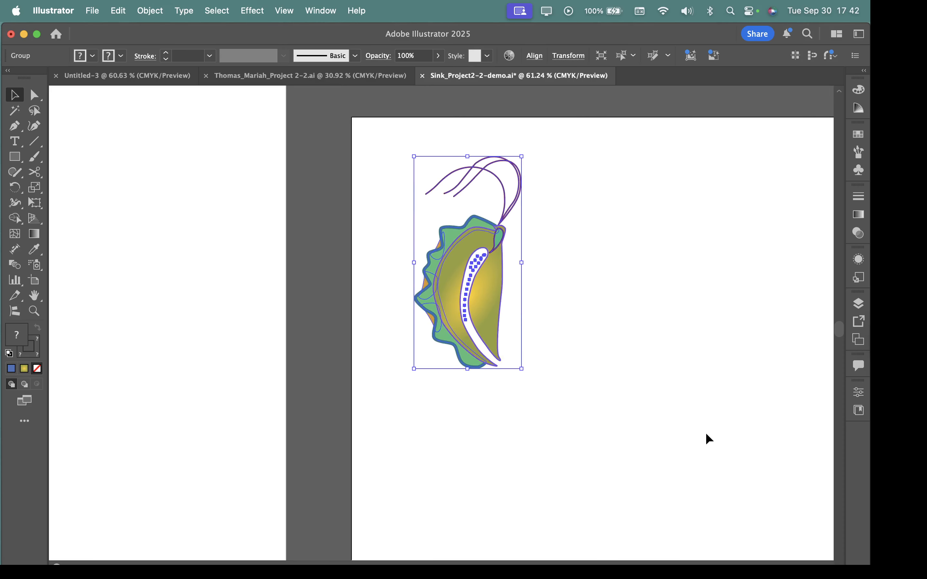
- Undo the last scaling and try stretching the half-butterfly group wider and flatter without constraining its proportions
key("super+z")
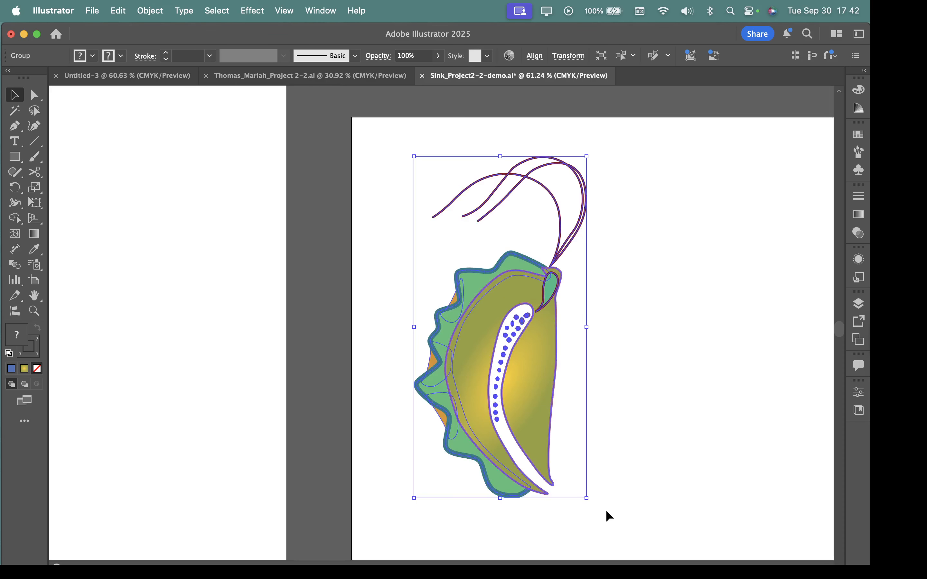
left_click_drag(587, 499, 747, 362)
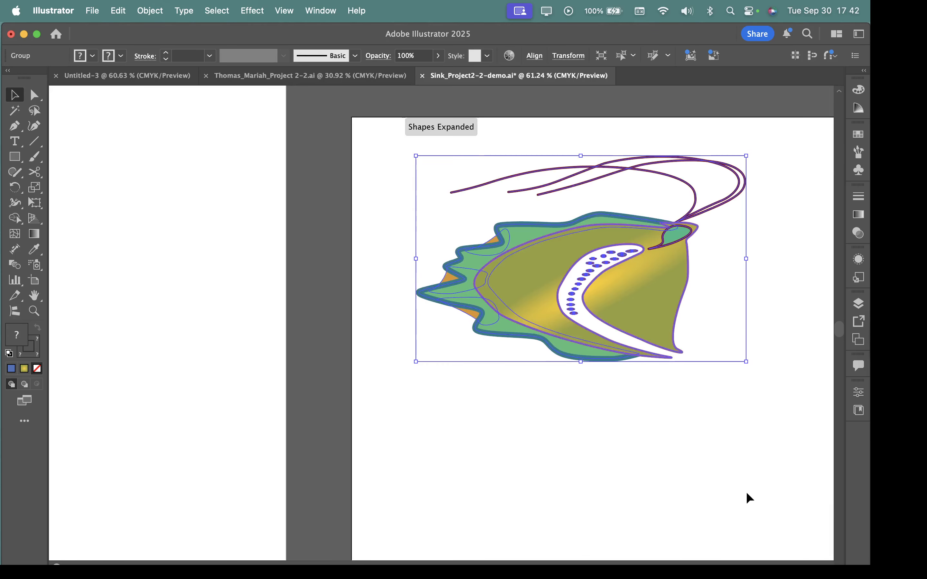
key("super+z")
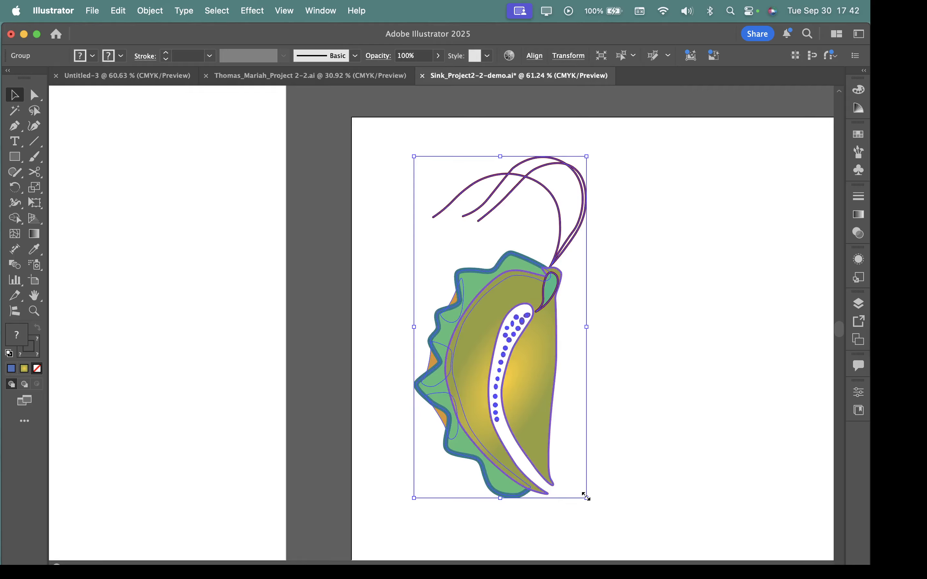
- Try scaling the half-butterfly group down proportionally from its lower-right corner, and restore its previous size
mouse_move(586, 496)
left_mouse_down()
mouse_move(528, 428)
mouse_move(579, 494)
left_mouse_up()
key("super+z")
left_click_drag(587, 499, 505, 393)
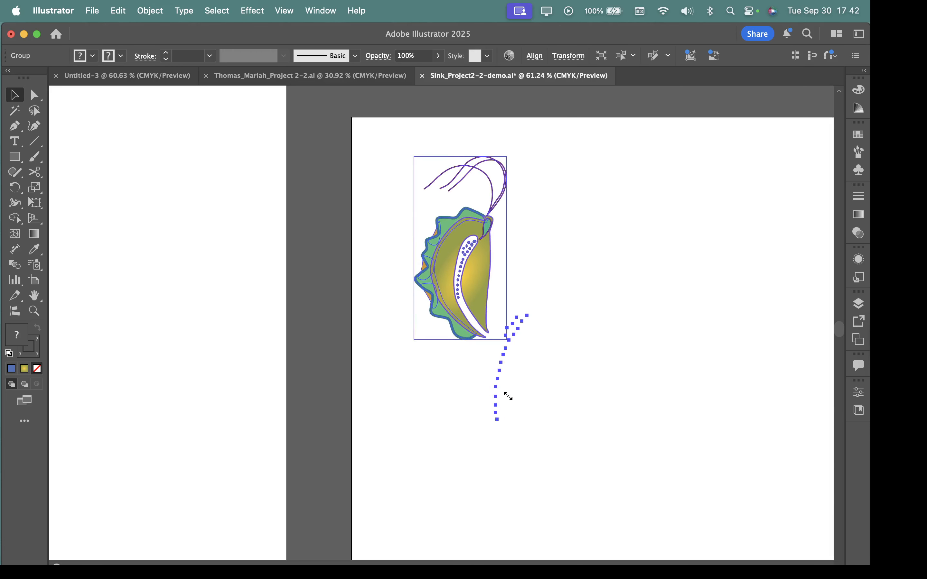
left_click_drag(505, 341, 658, 499)
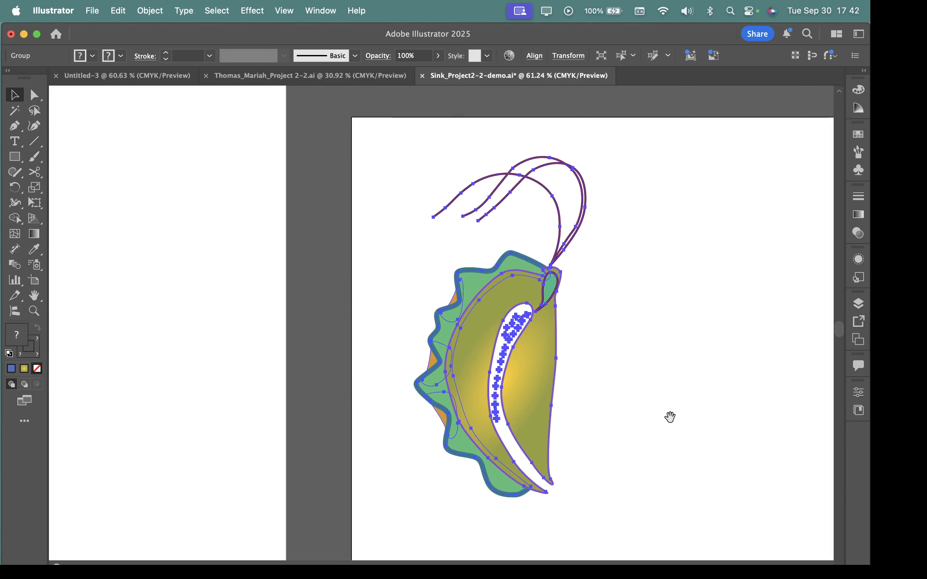
- Enlarge the whole half-butterfly group slightly and proportionally, keeping its upper-left corner in place, and deselect it
left_click_drag(668, 418, 569, 402)
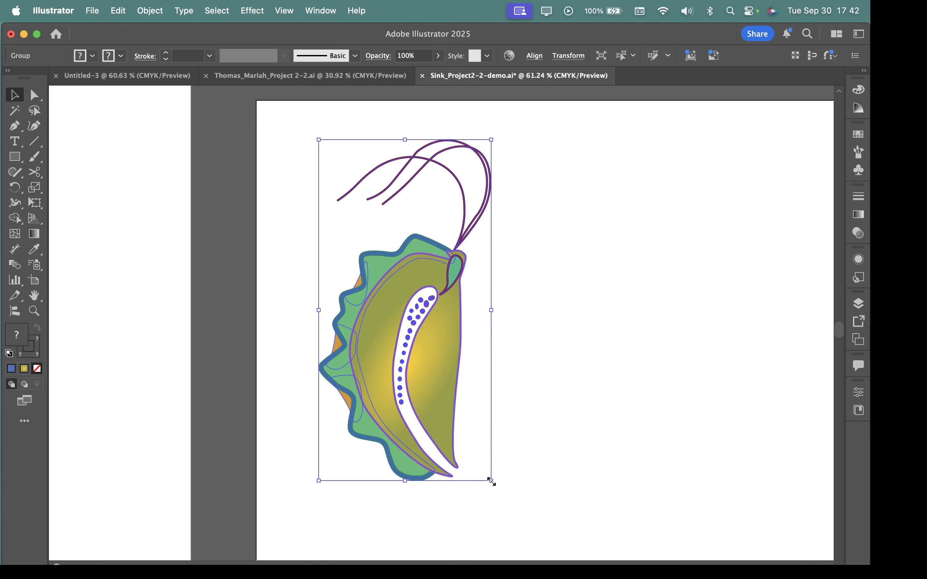
left_click_drag(492, 480, 601, 524)
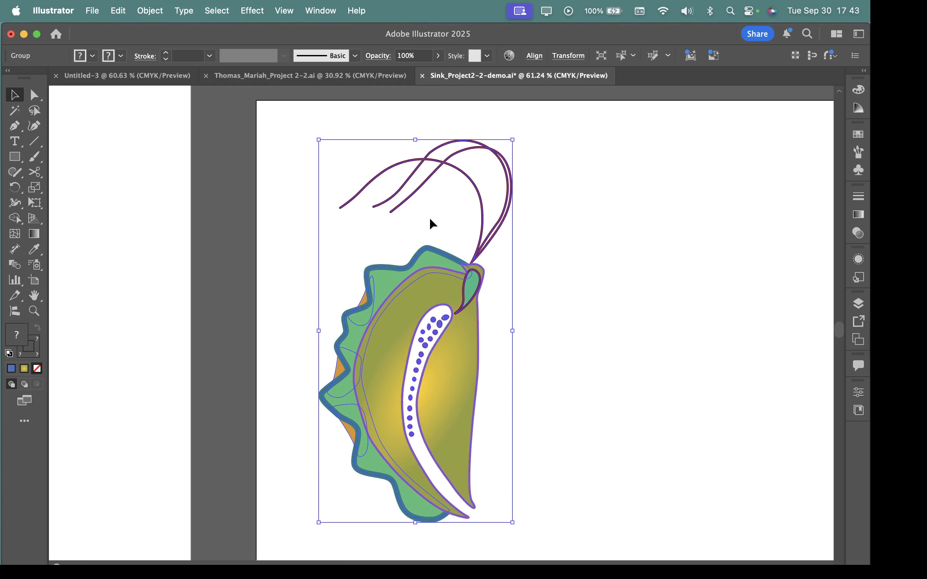
left_click(612, 314)
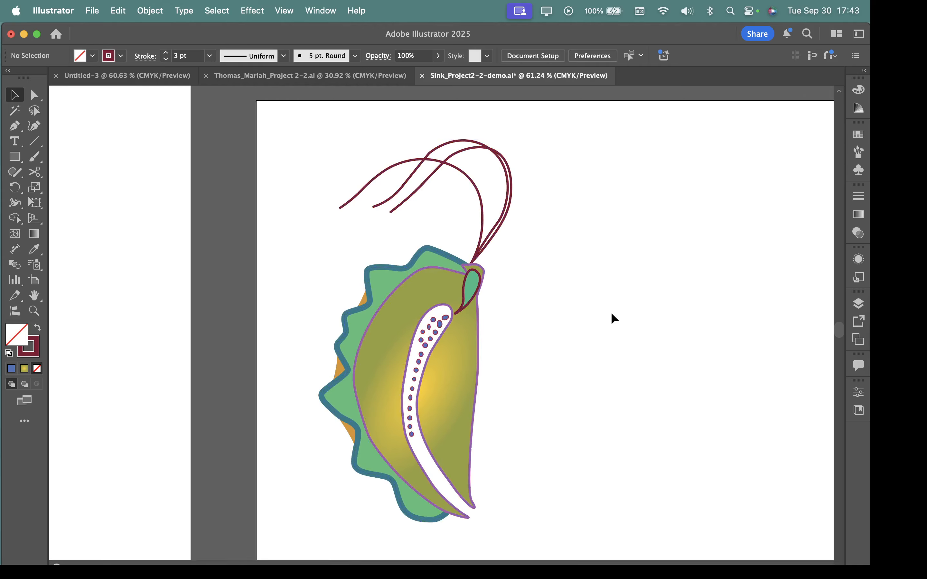
- Turn off Scale Corners and Scale Strokes & Effects in the general preferences
left_click(72, 11)
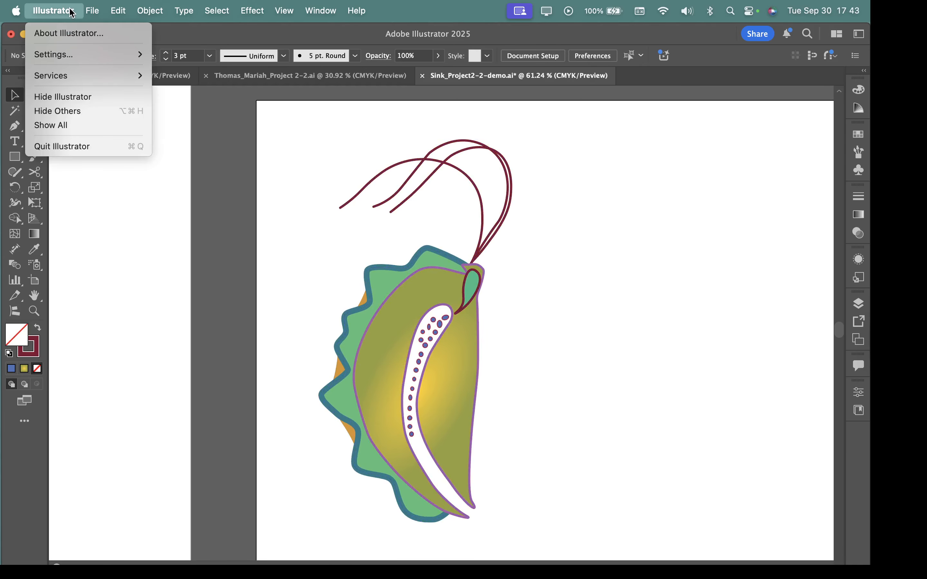
mouse_move(63, 56)
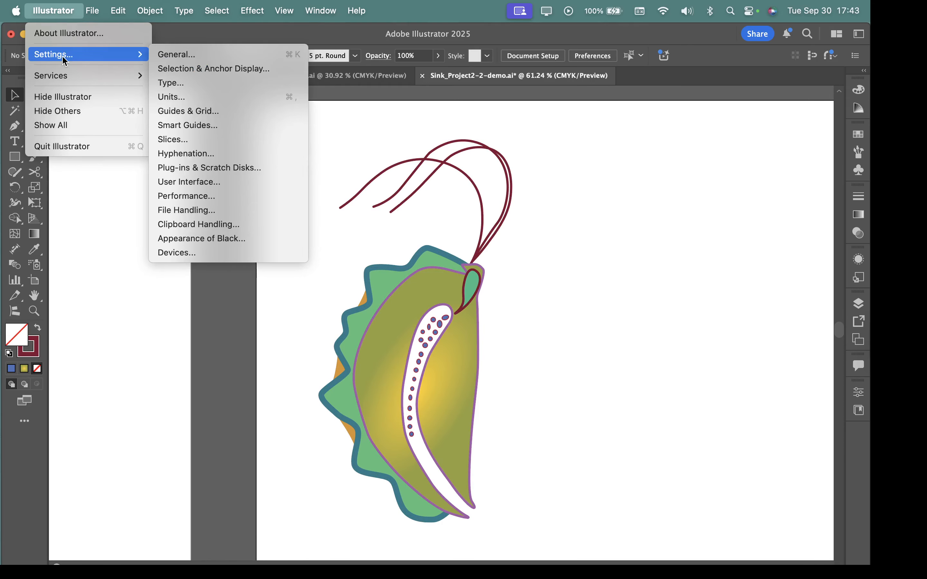
left_click(153, 54)
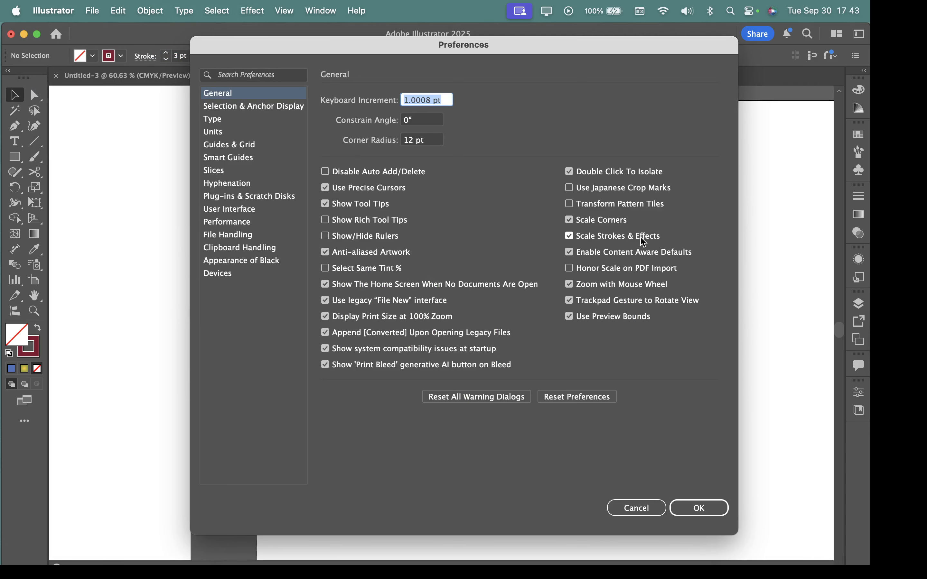
left_click(569, 220)
left_click(569, 236)
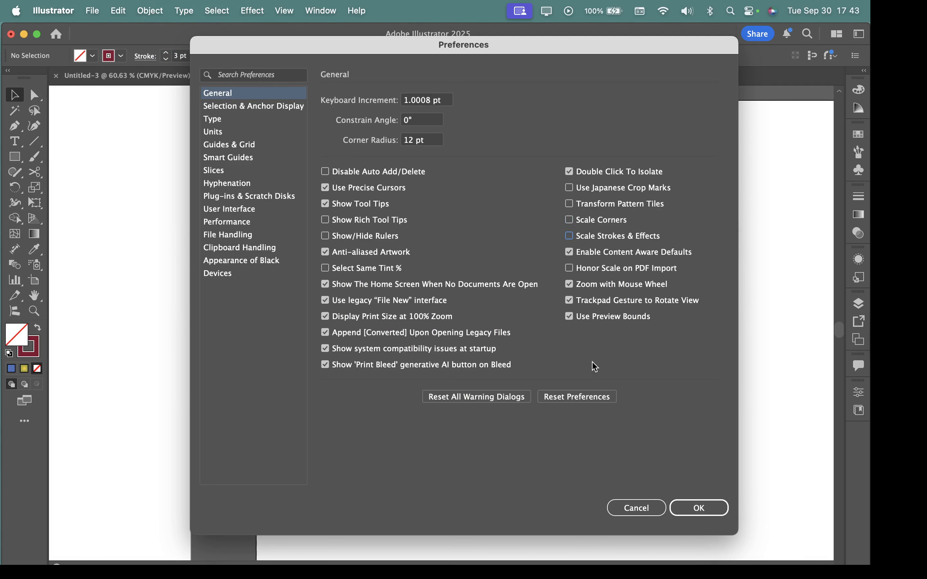
left_click(707, 507)
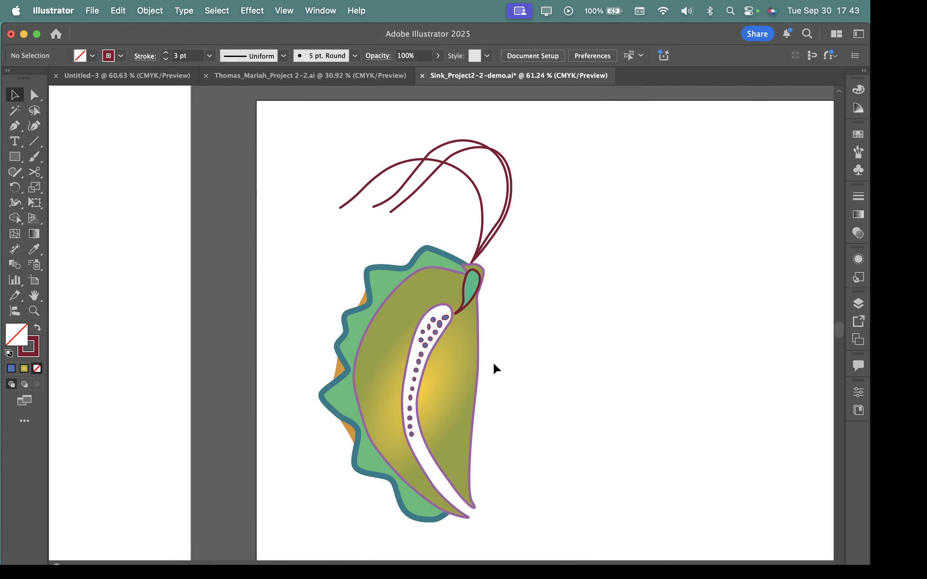
- Try shrinking the half-butterfly group proportionally to a tiny size, inspect its stroke weights up close, and undo the scaling
left_click(475, 374)
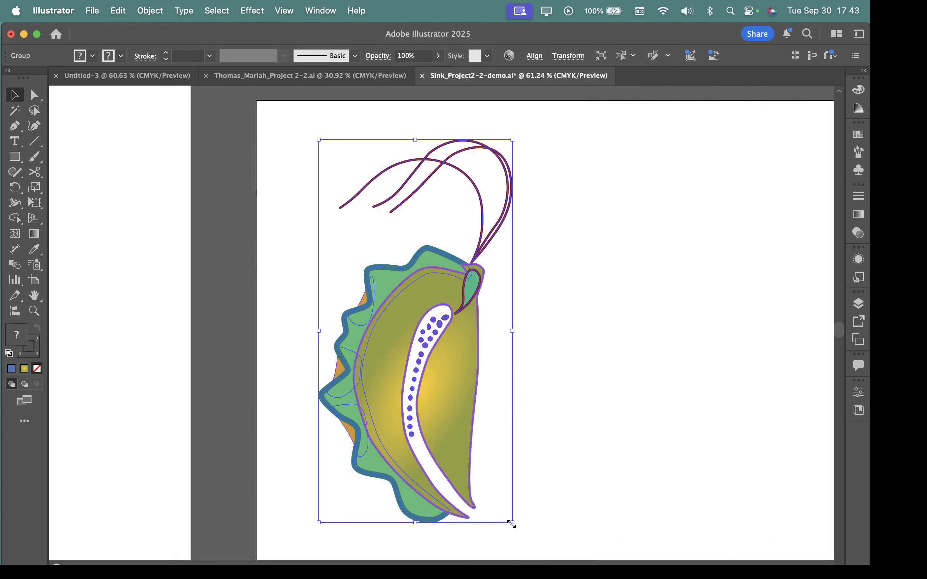
left_click_drag(513, 524, 366, 277)
left_click_drag(326, 155, 644, 474)
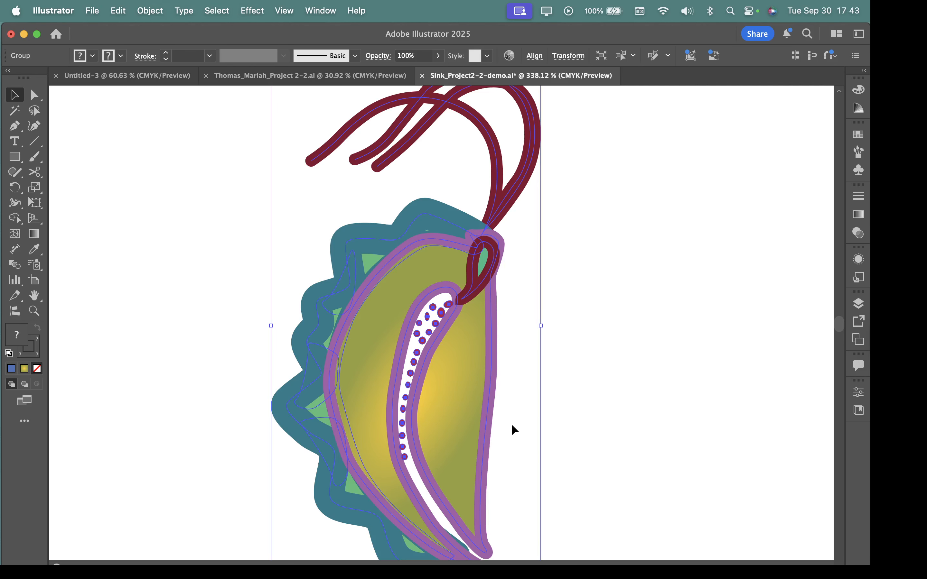
left_click(592, 371)
scroll(434, 383, "down", 5)
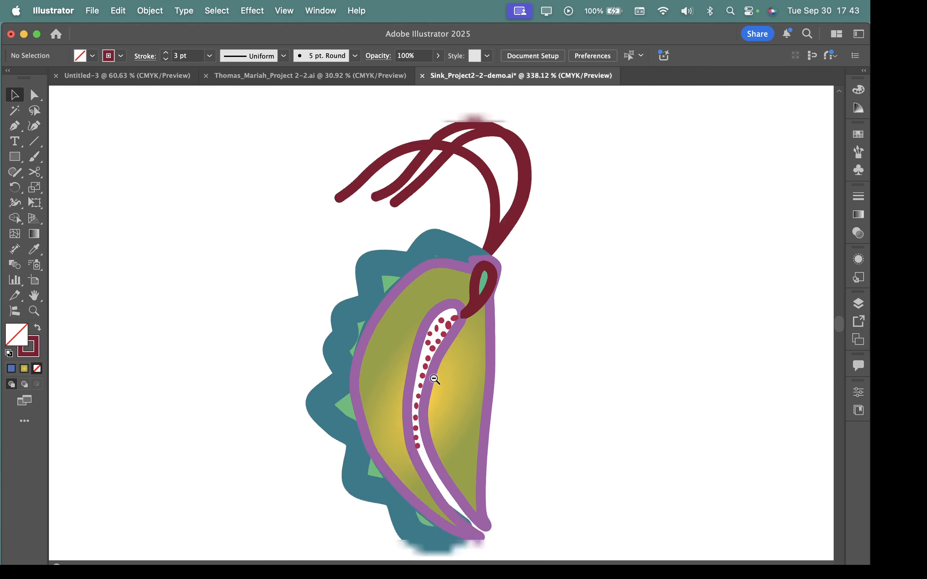
key("super+z")
- Duplicate the half-butterfly group and place the copy to the right of the original on the same artboard
left_click_drag(579, 464, 411, 175)
scroll(415, 205, "down", 5)
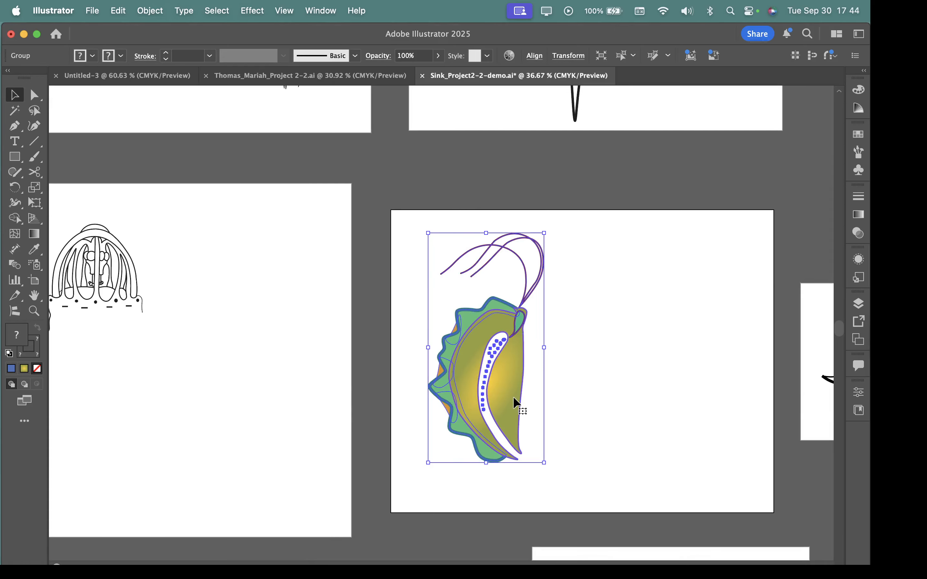
key("super")
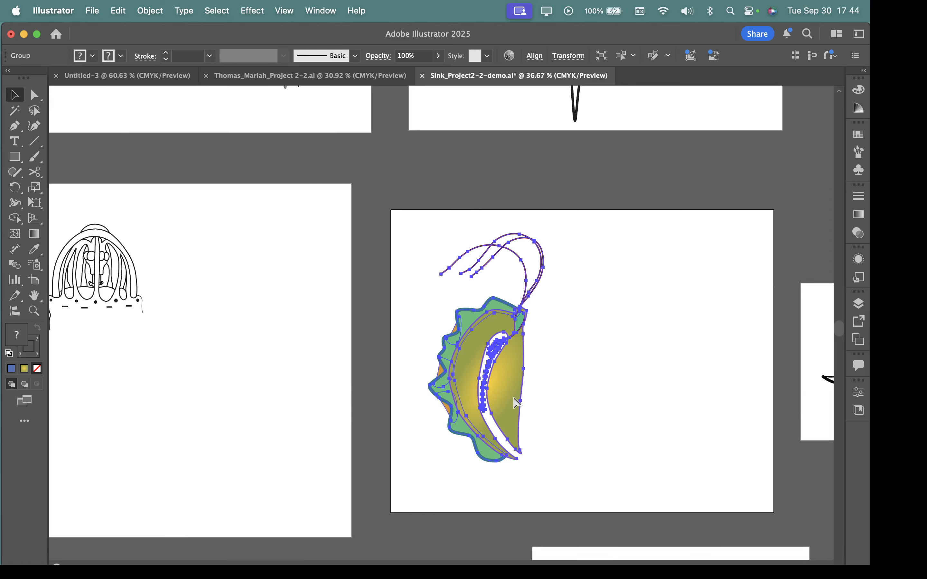
key("super+v")
left_click_drag(419, 366, 593, 391)
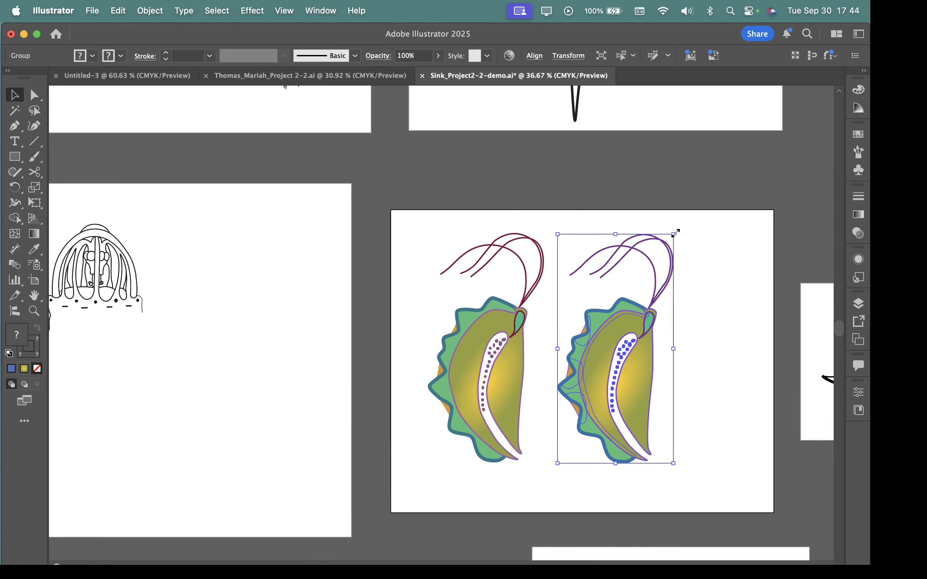
- Shrink the half-butterfly copy proportionally to a small fraction of the original's size and move it up beside the original
left_click_drag(675, 233, 579, 423)
scroll(620, 458, "up", 5)
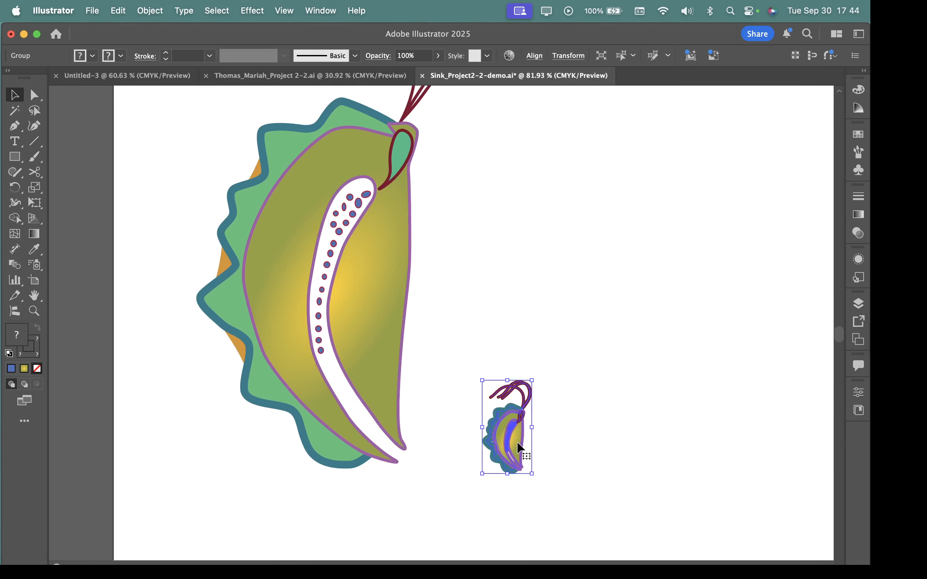
left_click_drag(517, 442, 520, 316)
left_click(567, 362)
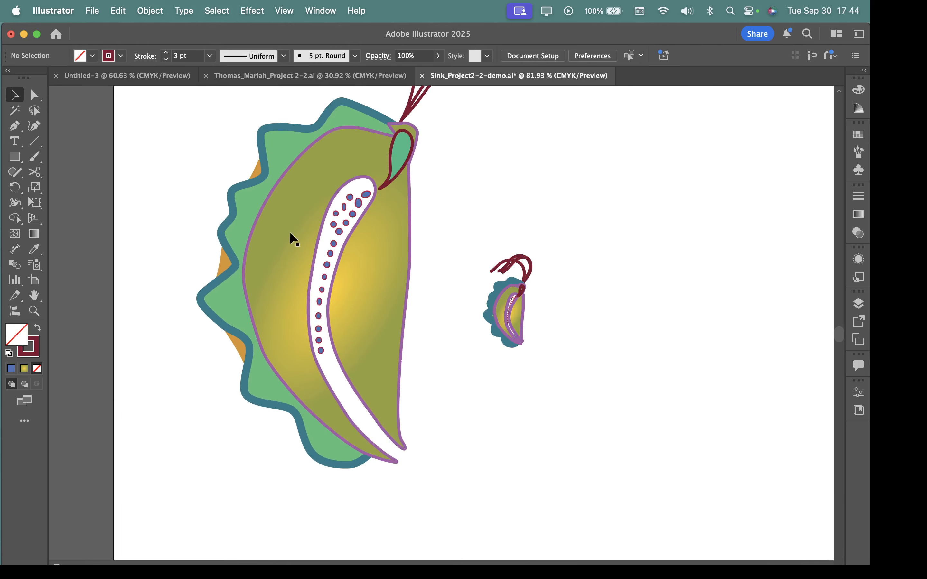
- Compare the small copy's strokes with the original's, enlarge the copy proportionally beyond the original's size, and move it up beside the original
scroll(478, 294, "up", 3)
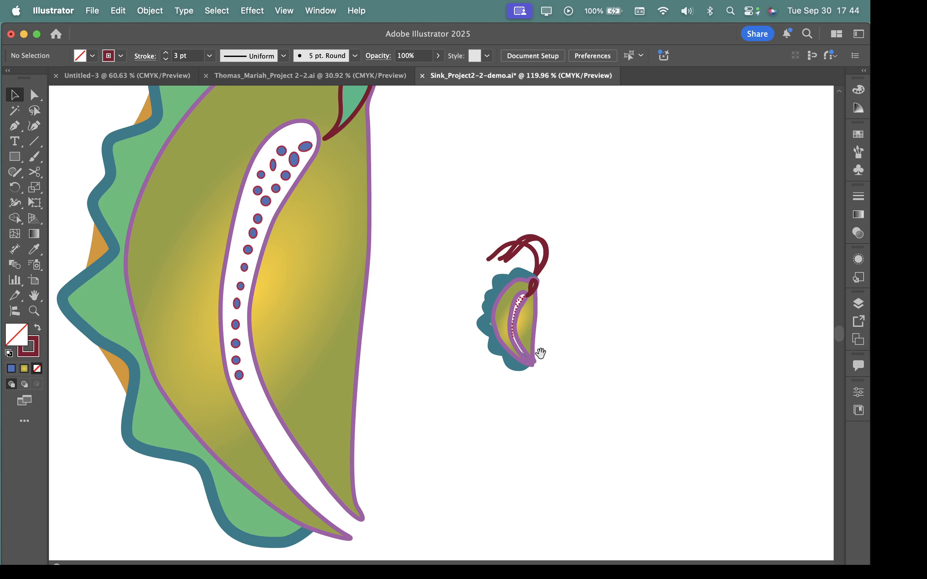
left_click_drag(553, 363, 533, 339)
left_click_drag(525, 279, 512, 377)
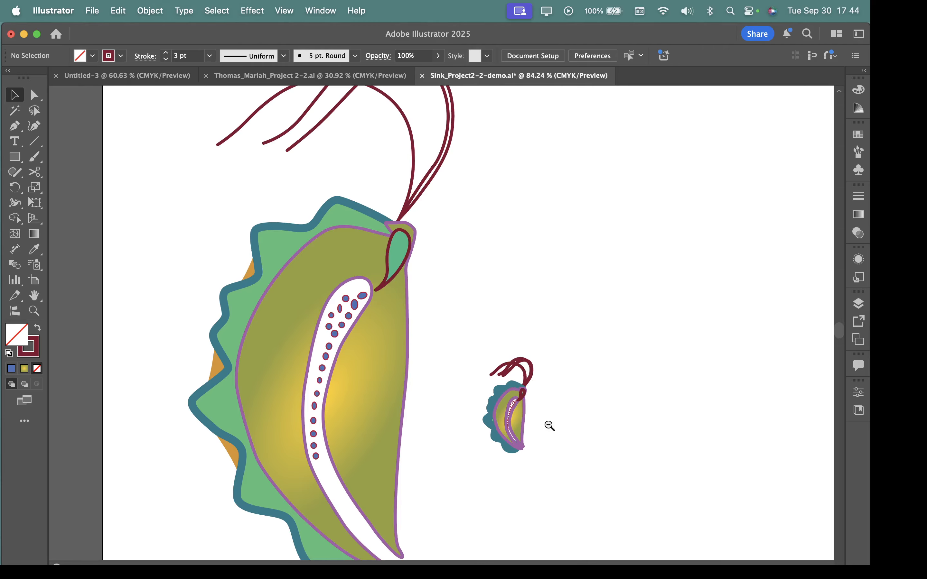
left_click_drag(550, 426, 364, 393)
left_click_drag(499, 458, 394, 340)
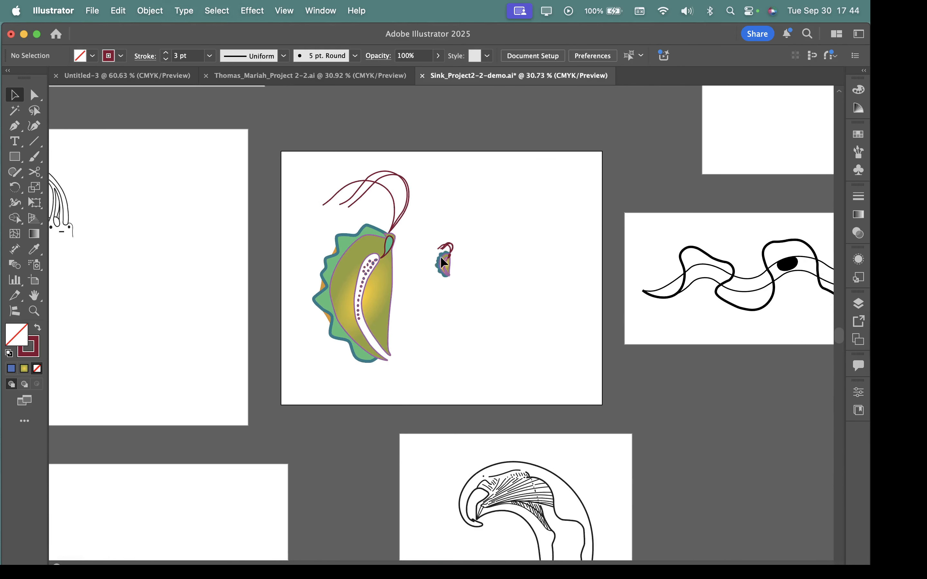
mouse_move(442, 262)
left_mouse_down()
mouse_move(449, 228)
mouse_move(623, 414)
mouse_move(770, 511)
left_mouse_up()
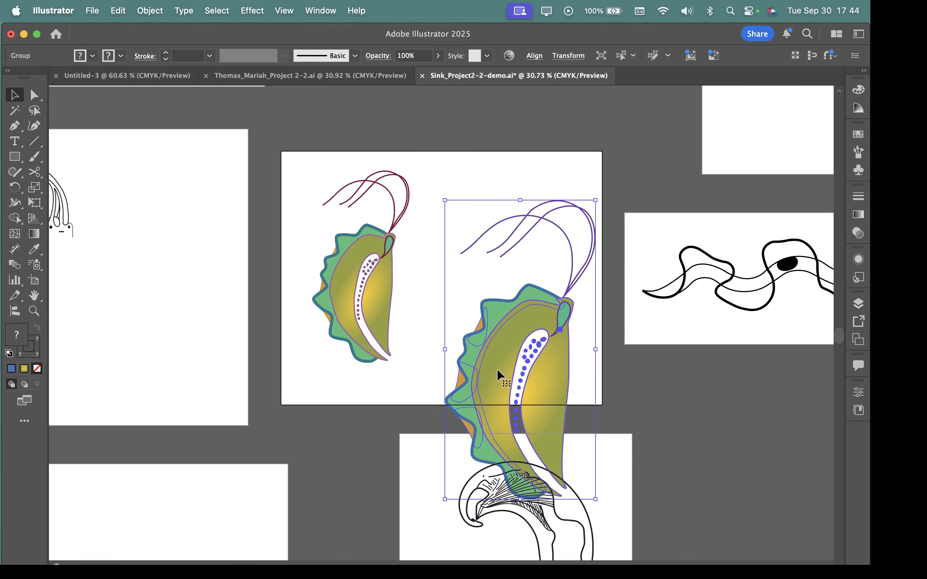
left_click_drag(497, 369, 474, 299)
left_click(605, 319)
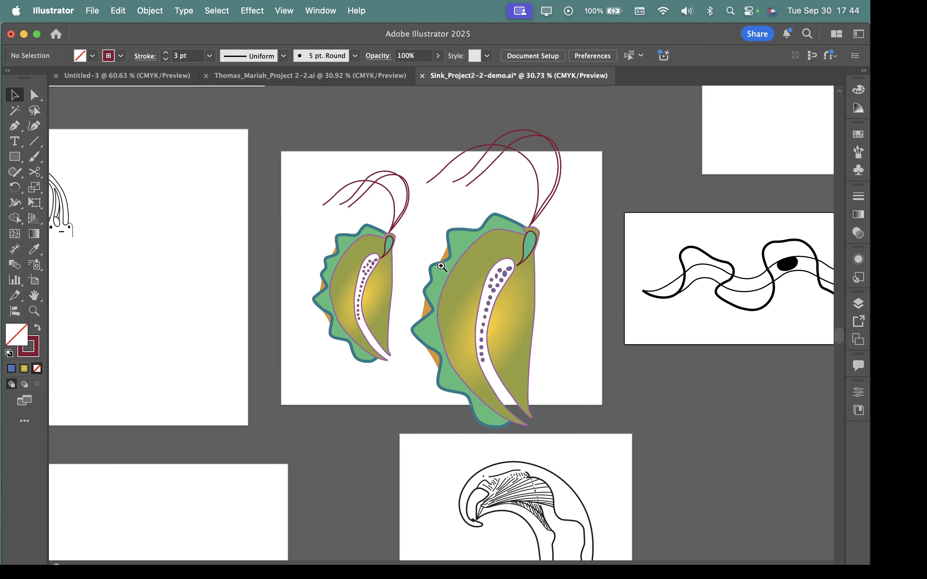
- Shrink the enlarged half-butterfly copy proportionally to a tiny size and move it down beside the original to inspect its strokes
left_click_drag(440, 265, 605, 352)
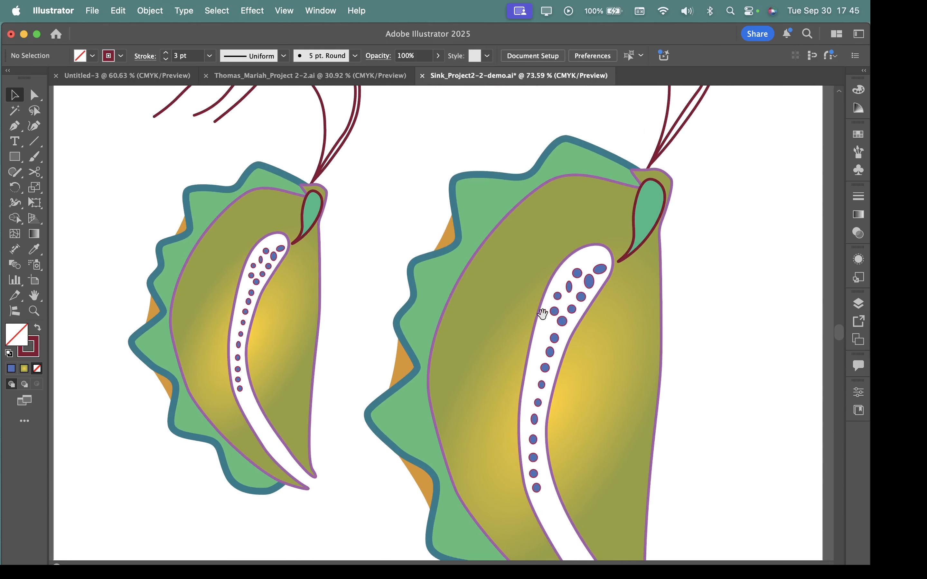
left_click_drag(562, 326, 456, 318)
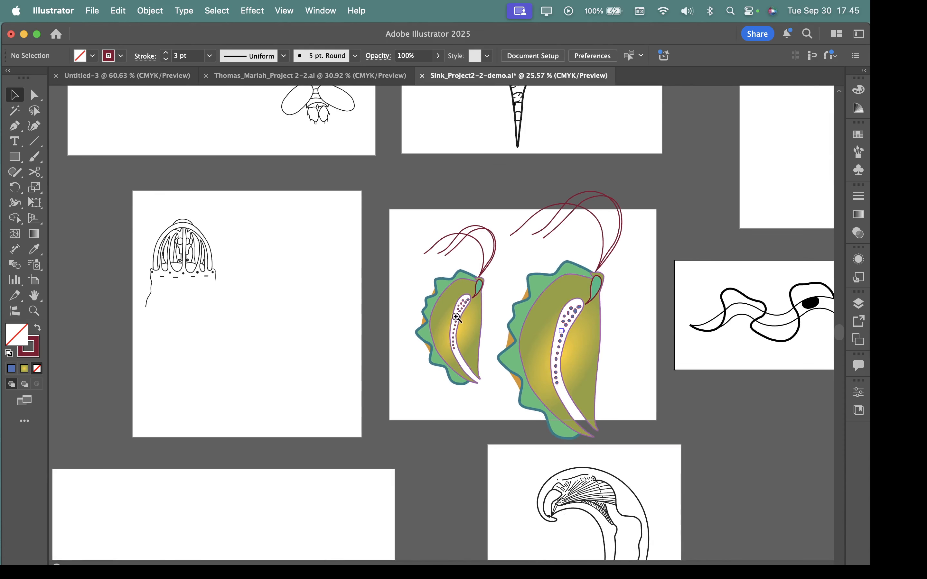
left_click(560, 385)
left_click_drag(623, 440, 515, 291)
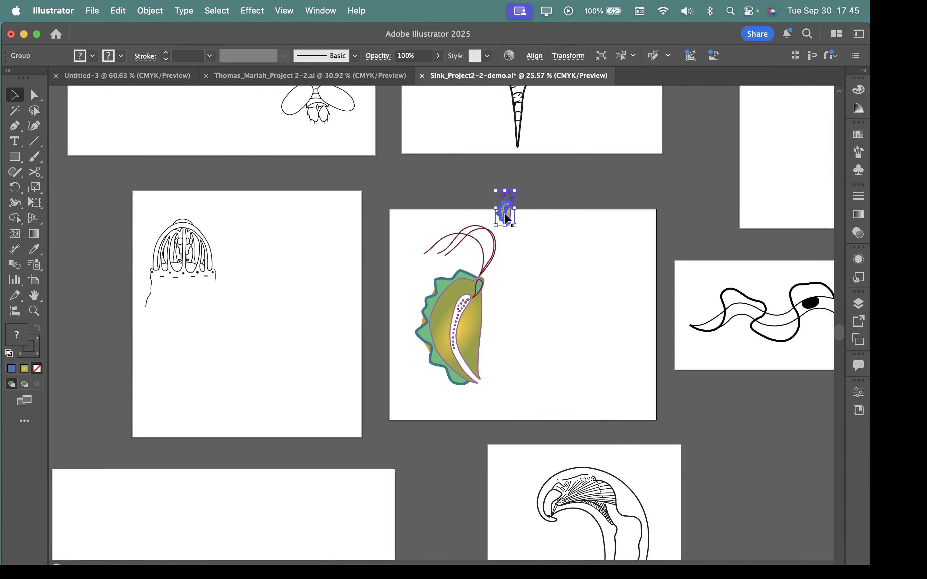
left_click_drag(507, 213, 526, 341)
scroll(520, 330, "up", 6)
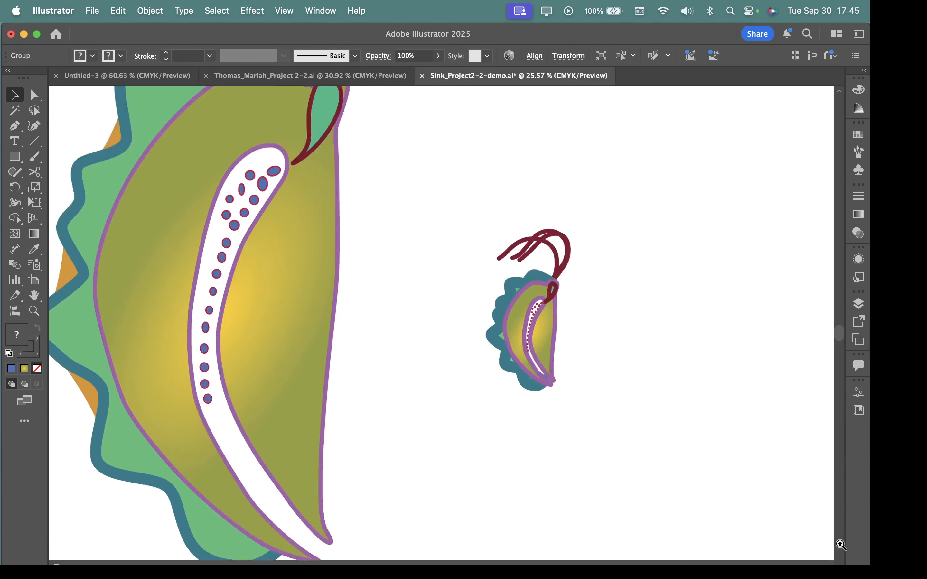
- Undo the last move of the tiny half-butterfly copy and delete the copy
key("super+z")
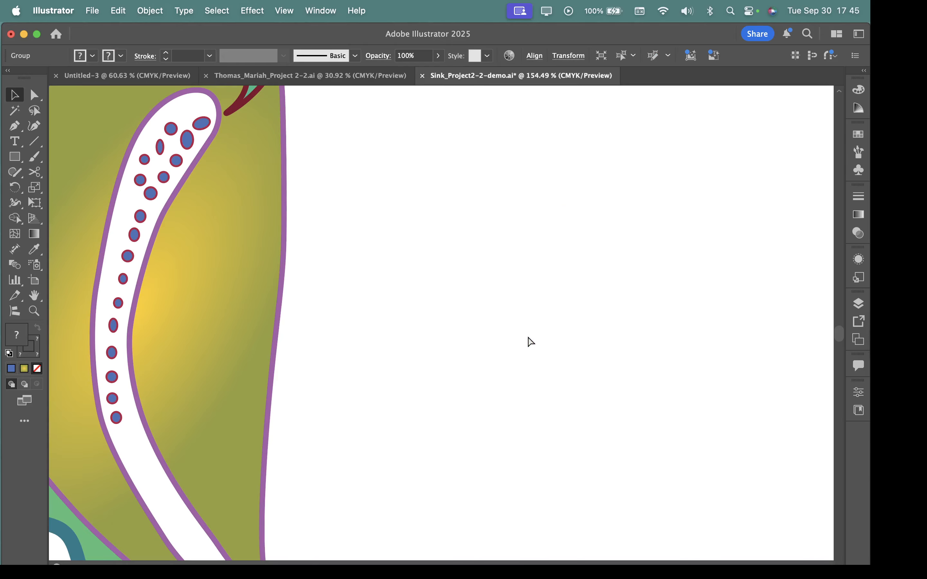
scroll(583, 346, "down", 5)
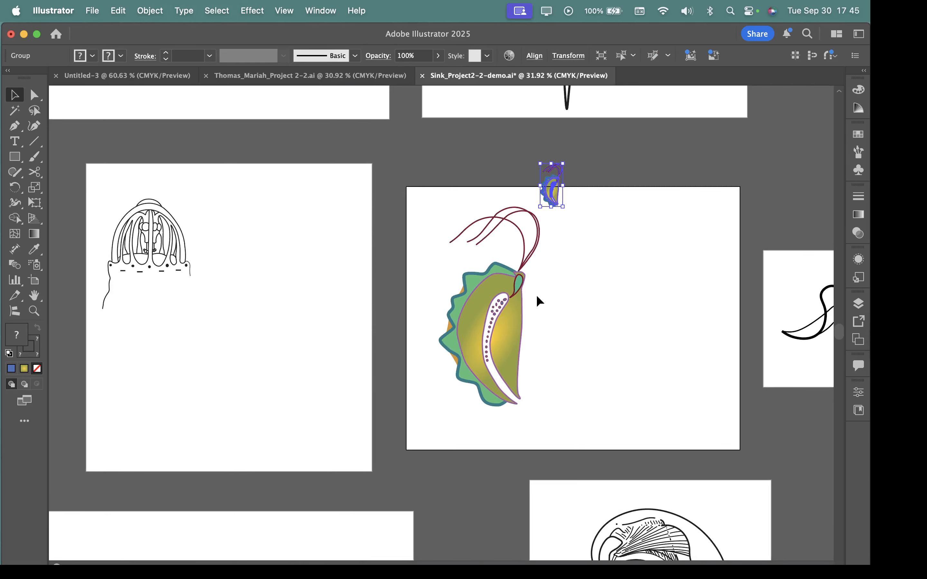
left_click(555, 215)
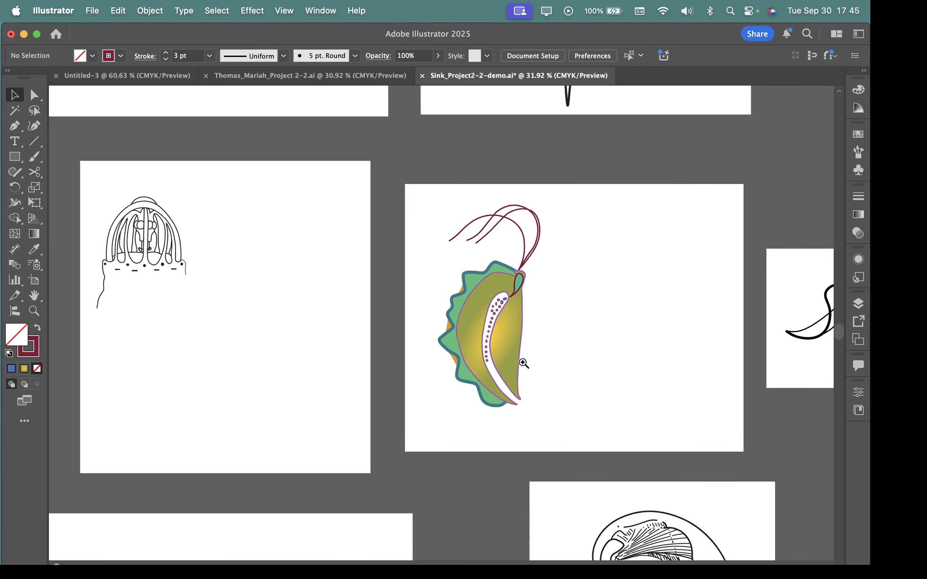
- Turn on Scale Corners and Scale Strokes & Effects in the general preferences
scroll(521, 364, "up", 3)
left_click_drag(546, 284, 578, 370)
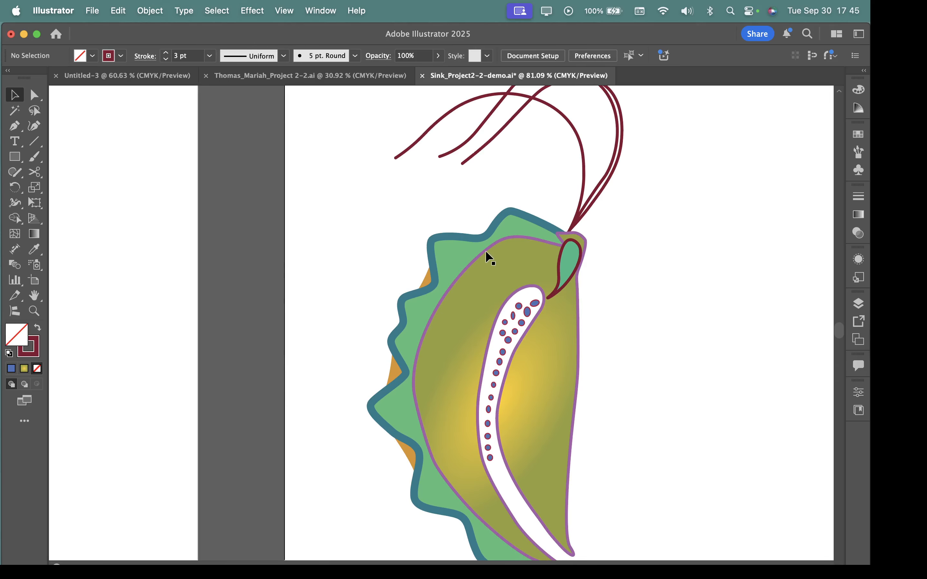
left_click(80, 12)
mouse_move(68, 57)
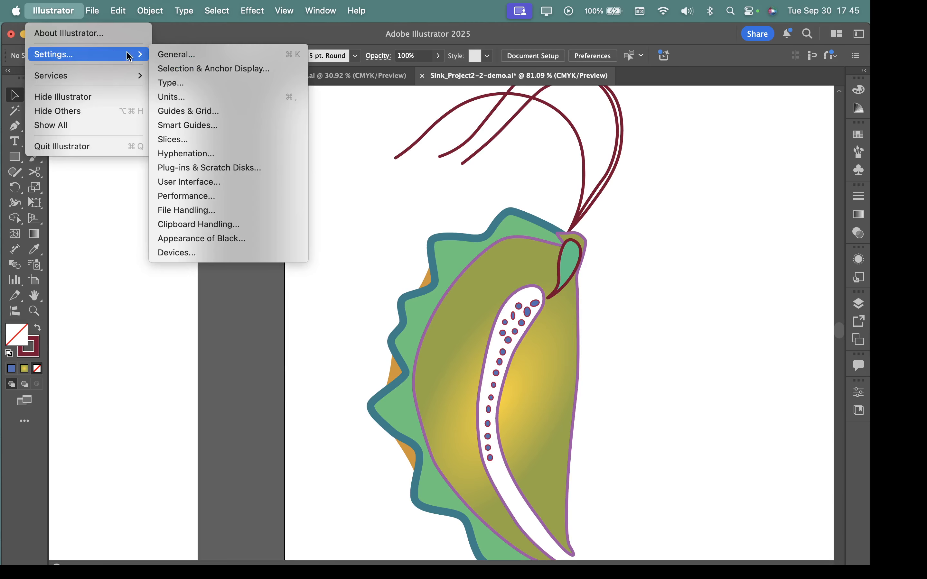
left_click(171, 55)
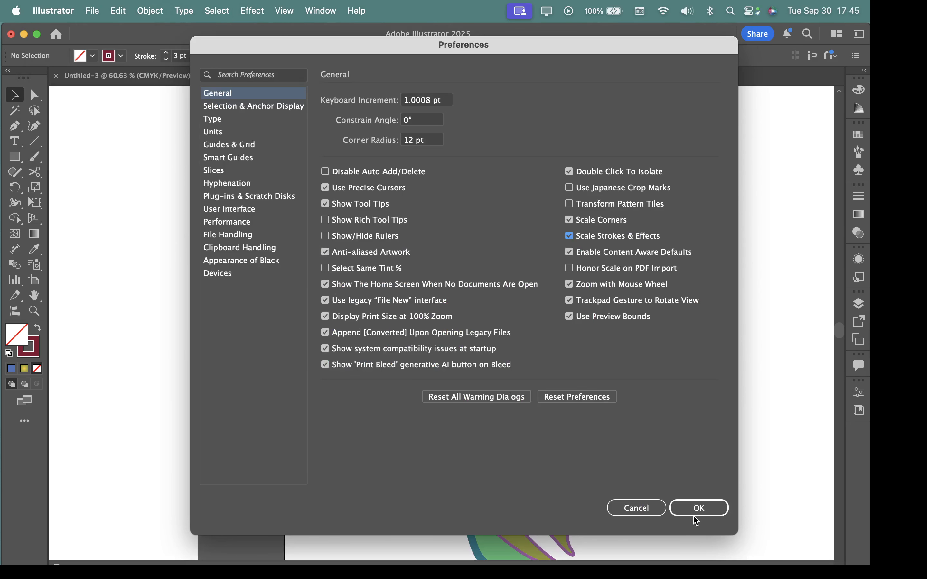
left_click(699, 508)
scroll(513, 355, "down", 5)
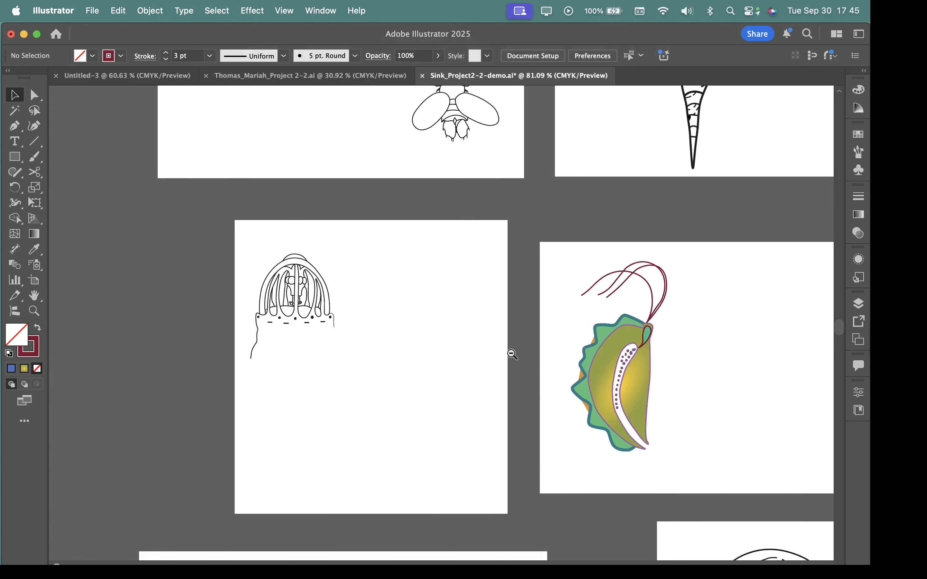